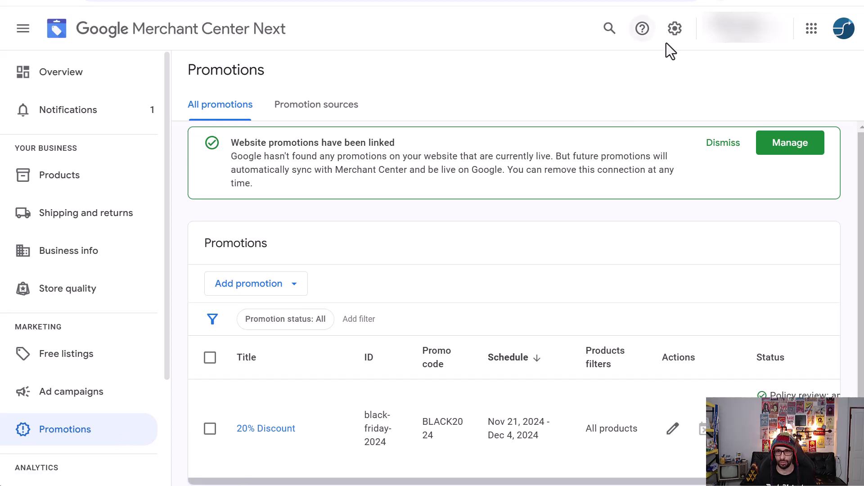
Review the installed add-ons from settings, then return to Promotions and open the Add promotion menu
click(675, 32)
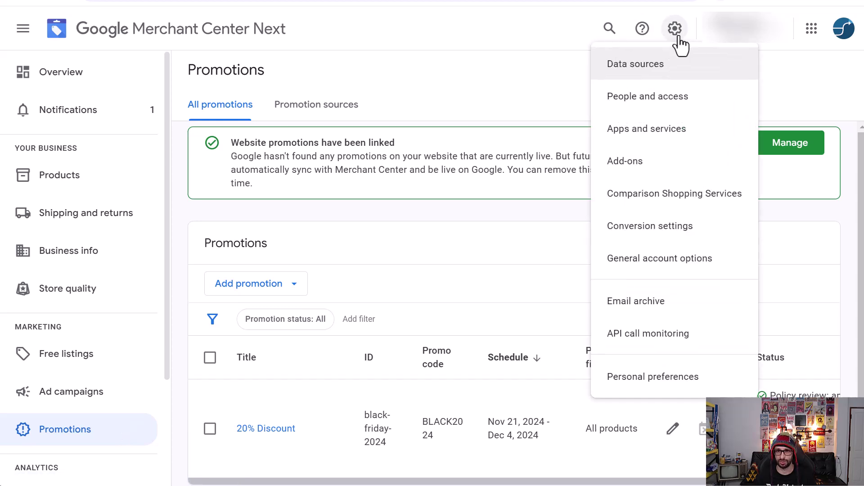
click(645, 166)
scroll(366, 283, down, 6)
scroll(418, 328, up, 6)
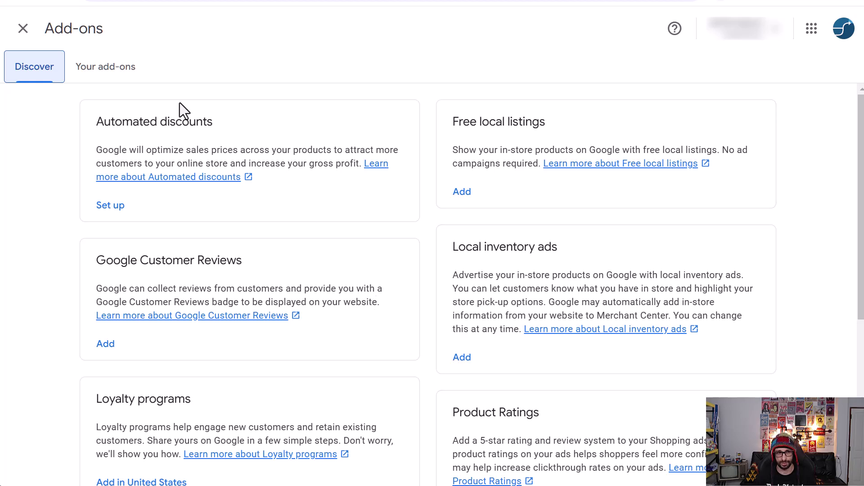
click(137, 74)
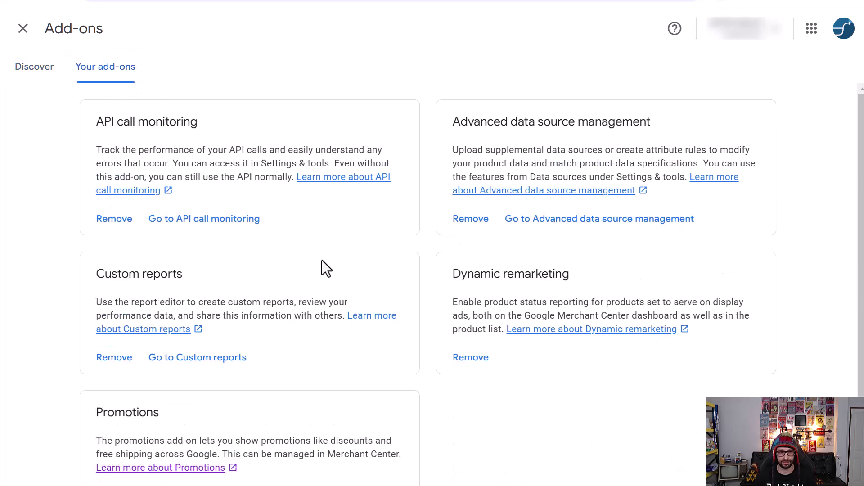
scroll(270, 337, down, 1)
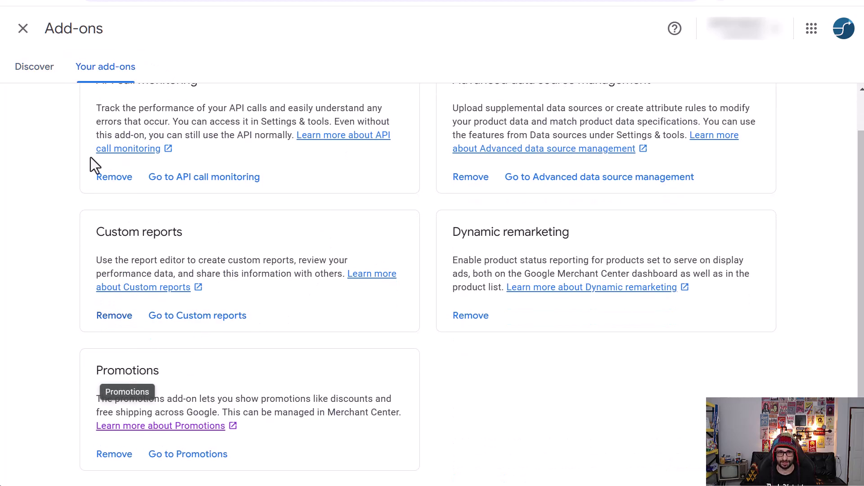
click(19, 40)
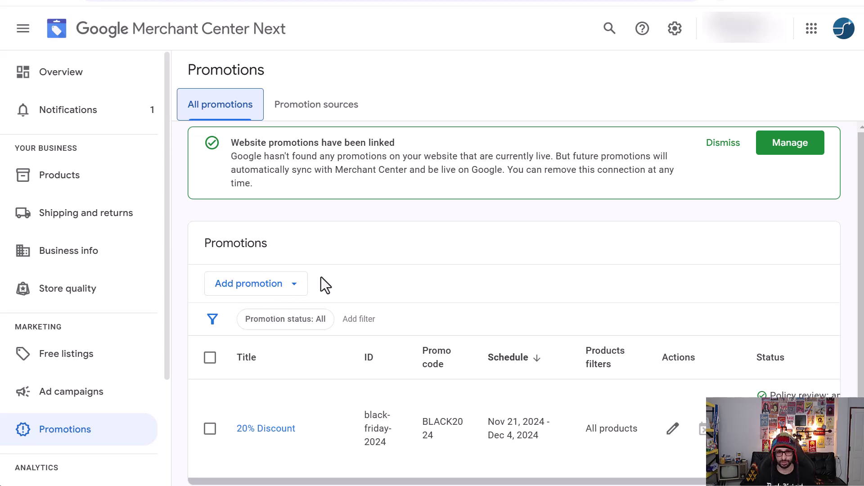
click(304, 290)
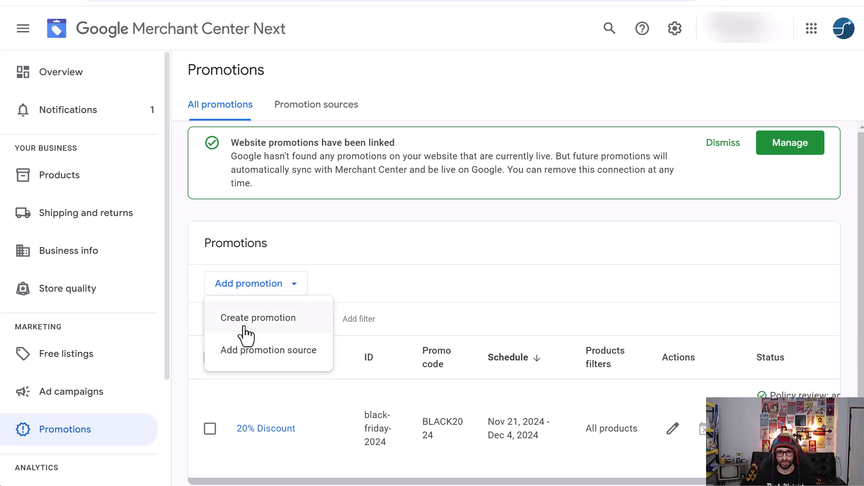
Create a new promotion and set its country to United States and language to English
click(272, 330)
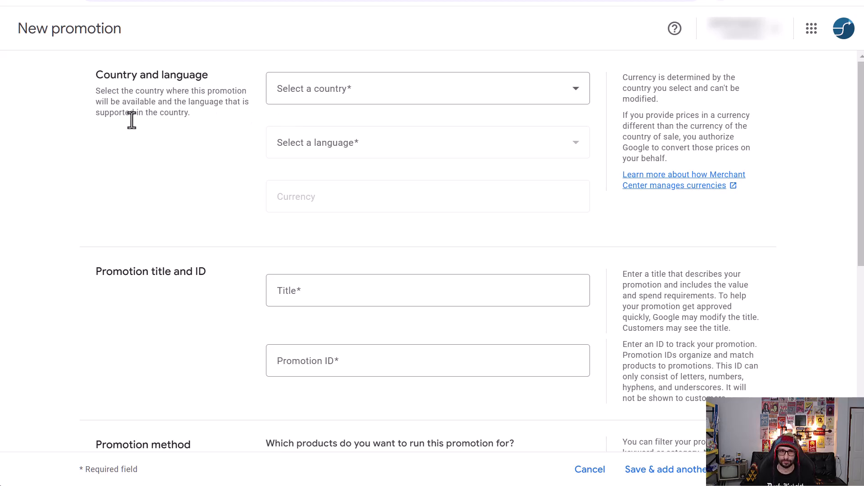
click(282, 100)
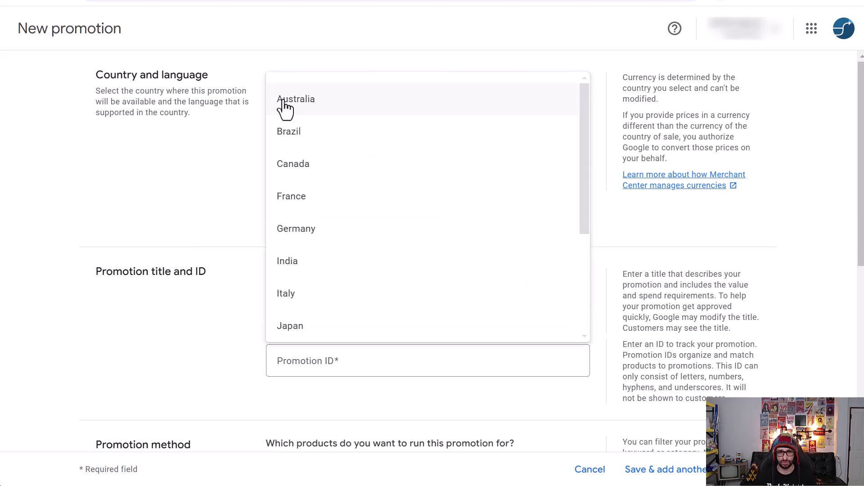
scroll(398, 276, down, 3)
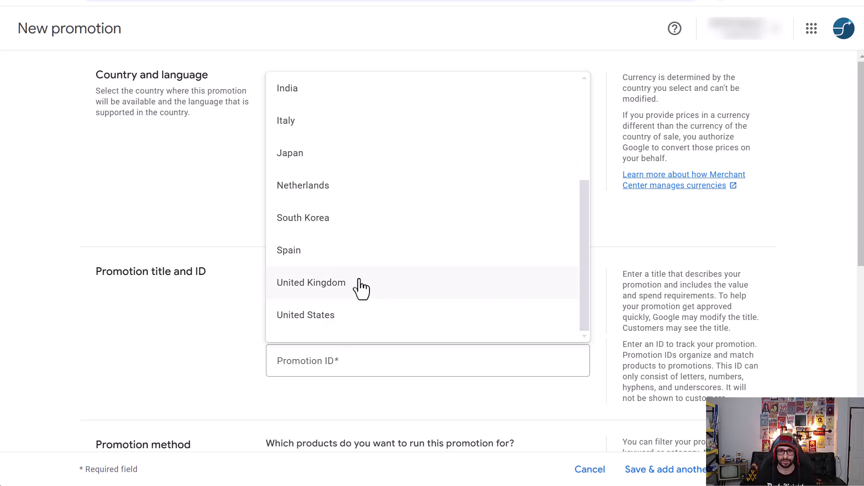
key(Return)
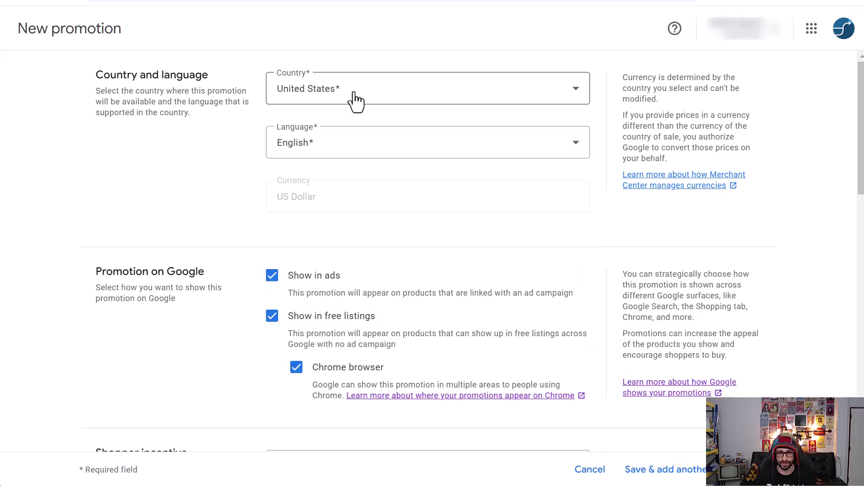
click(297, 155)
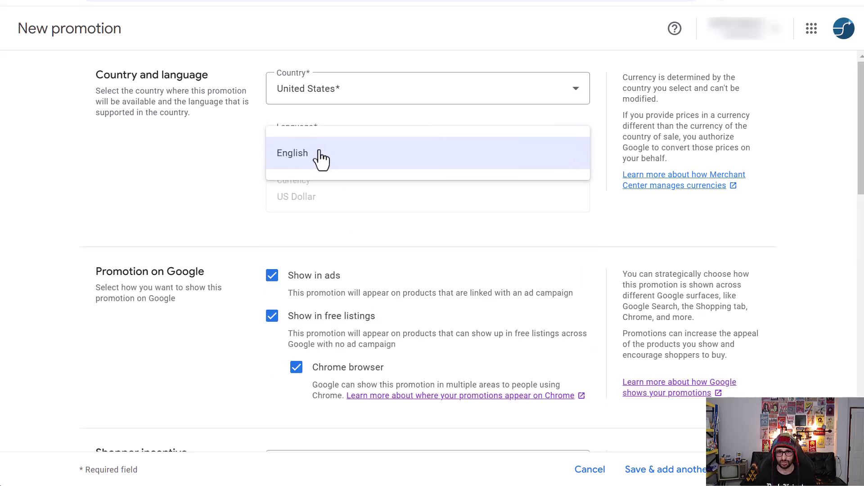
click(322, 156)
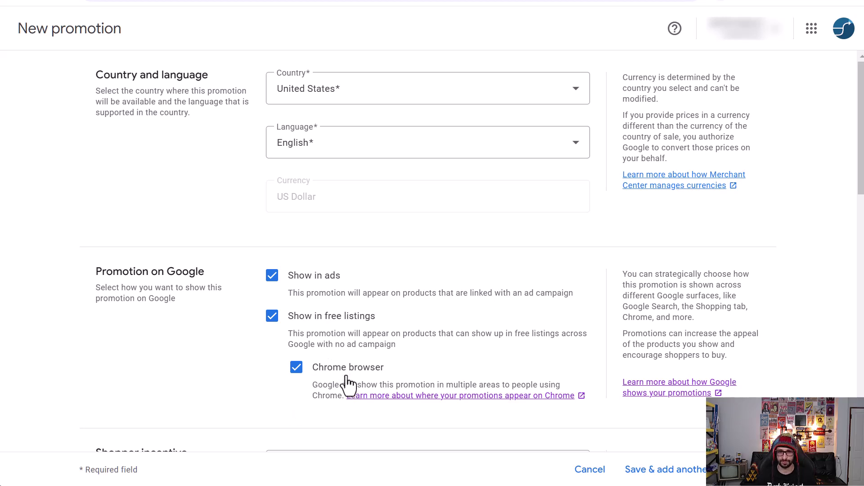
Choose Percent (%) off as the promotion's shopper incentive
scroll(159, 347, down, 3)
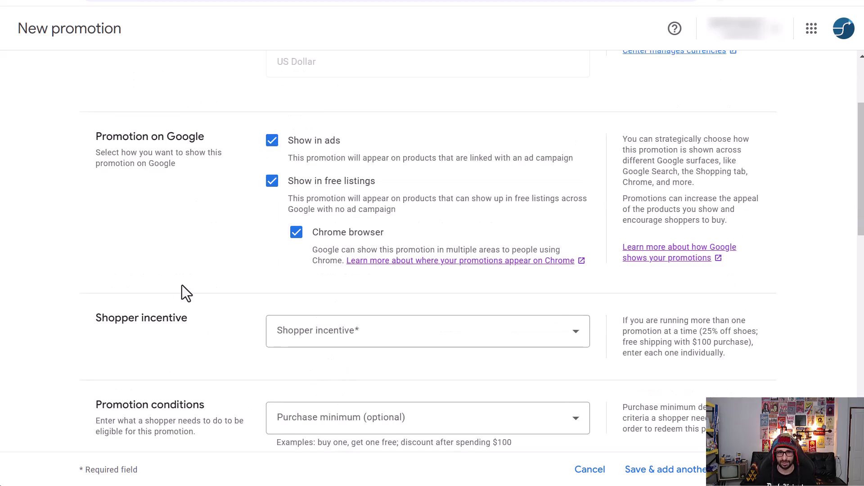
click(344, 340)
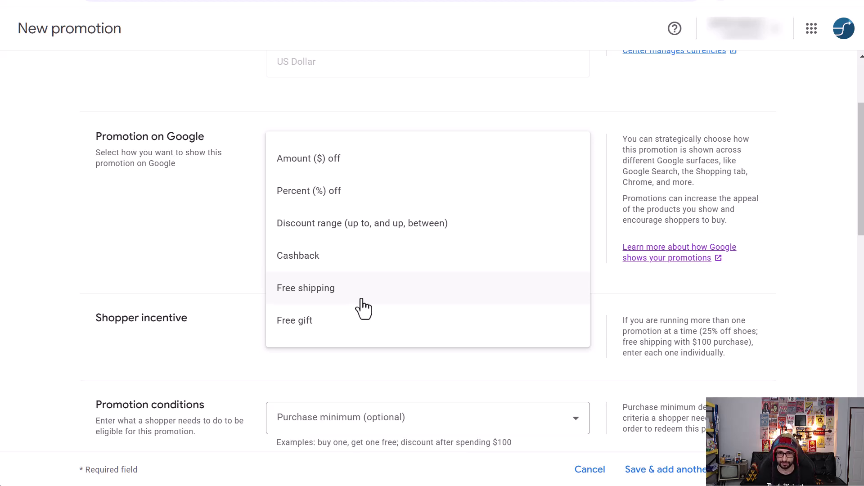
click(210, 327)
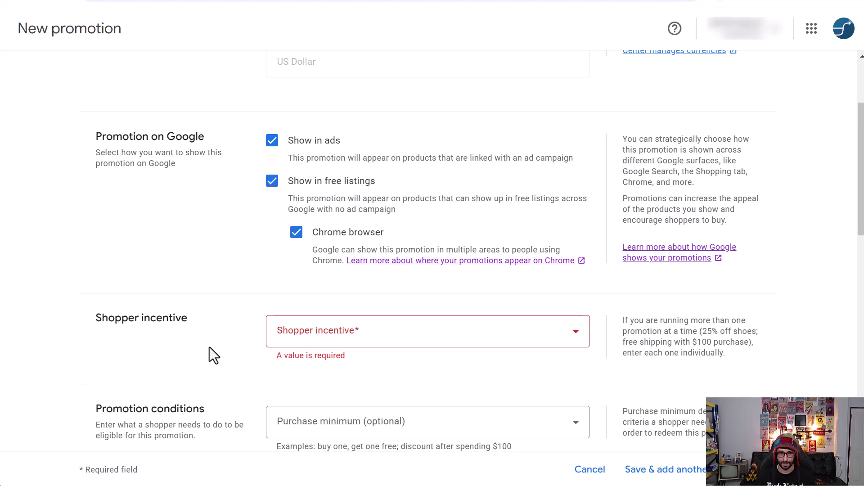
click(299, 346)
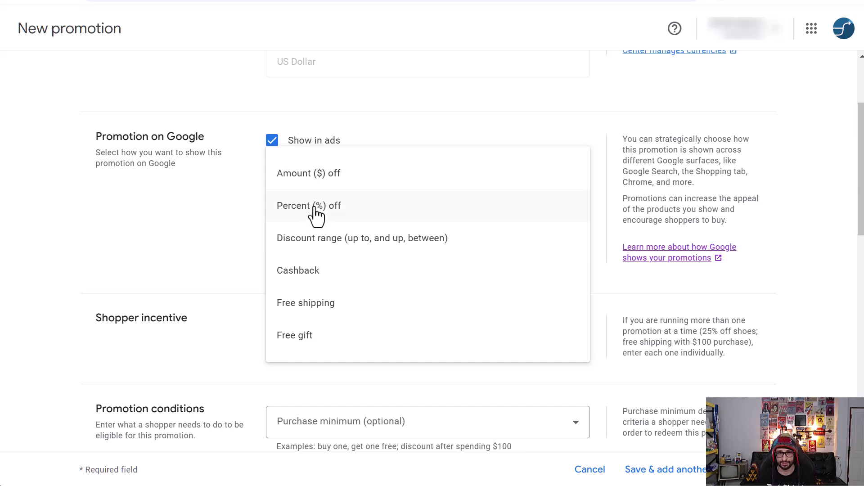
click(315, 205)
scroll(228, 375, down, 1)
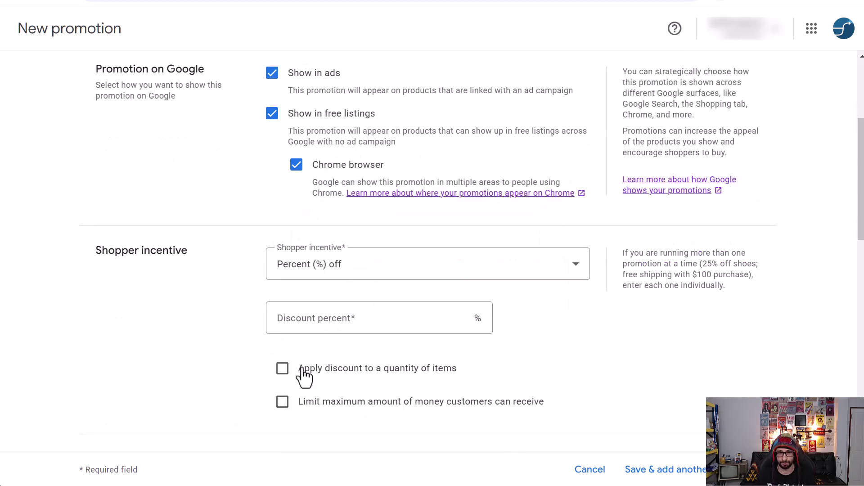
Enter 20 as the discount percent
click(341, 314)
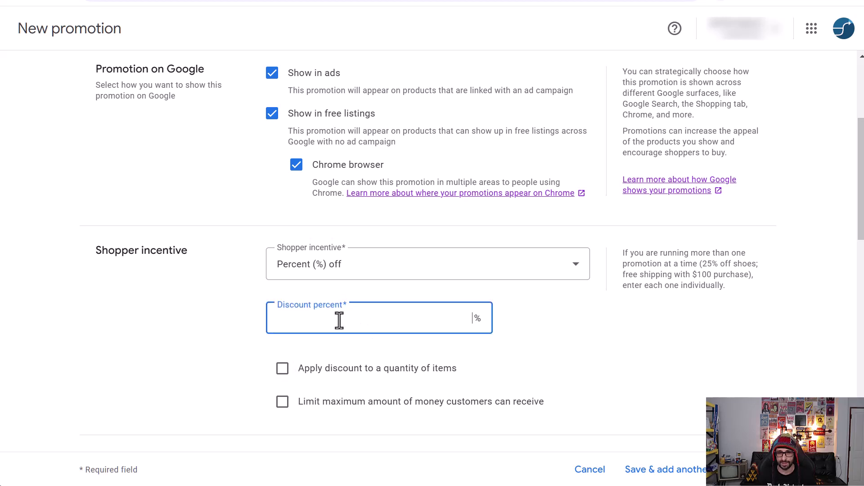
text(20)
click(586, 379)
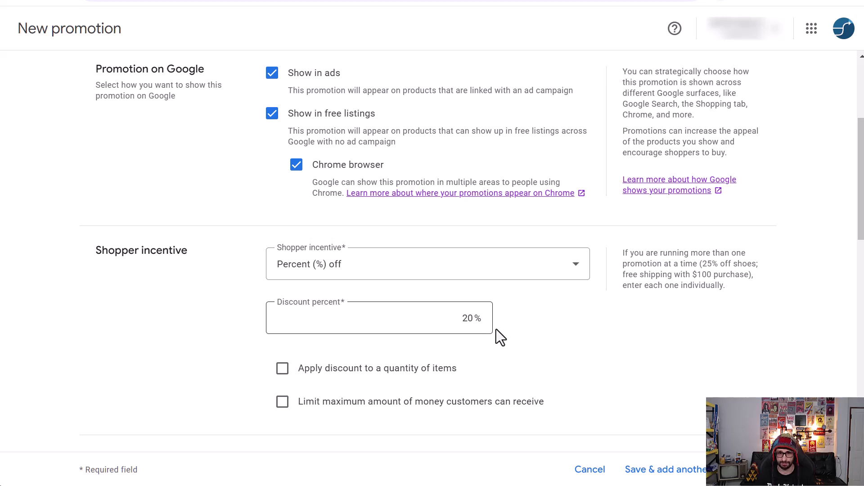
Require a minimum purchase of 2 items
scroll(535, 335, down, 2)
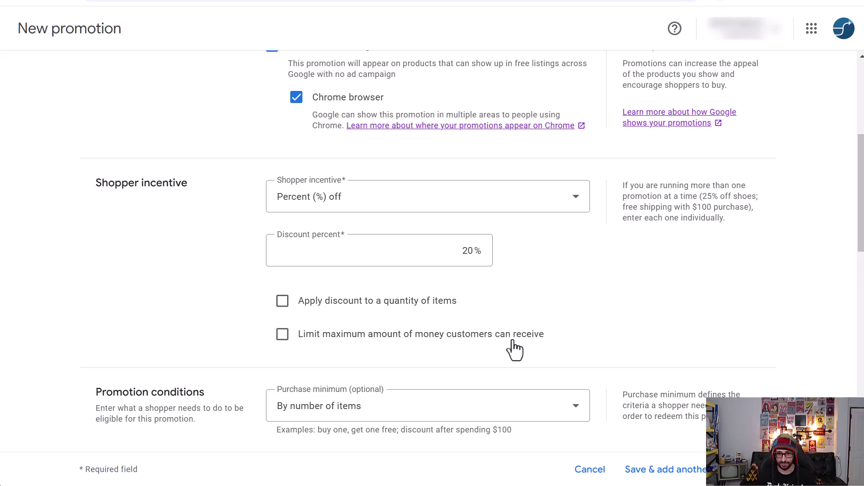
scroll(193, 328, down, 1)
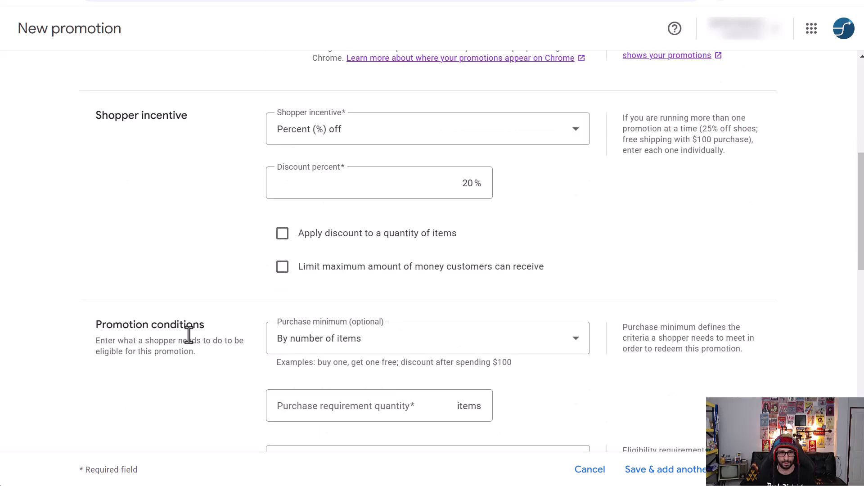
scroll(175, 333, down, 1)
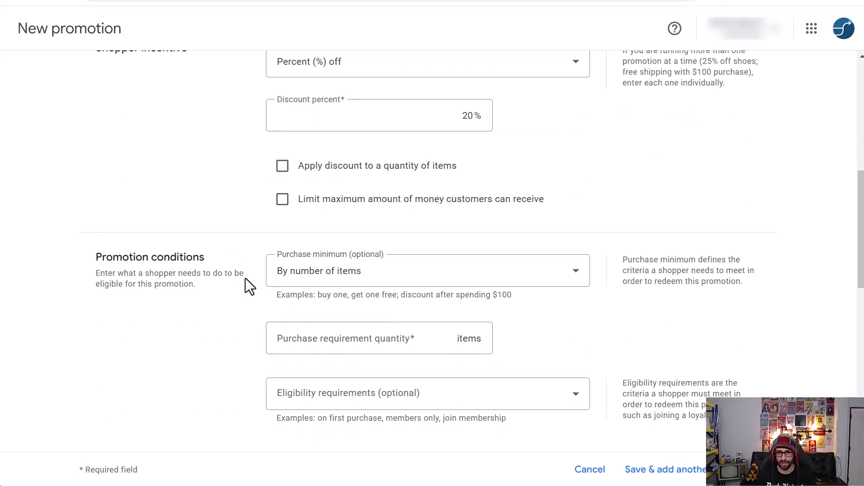
click(337, 278)
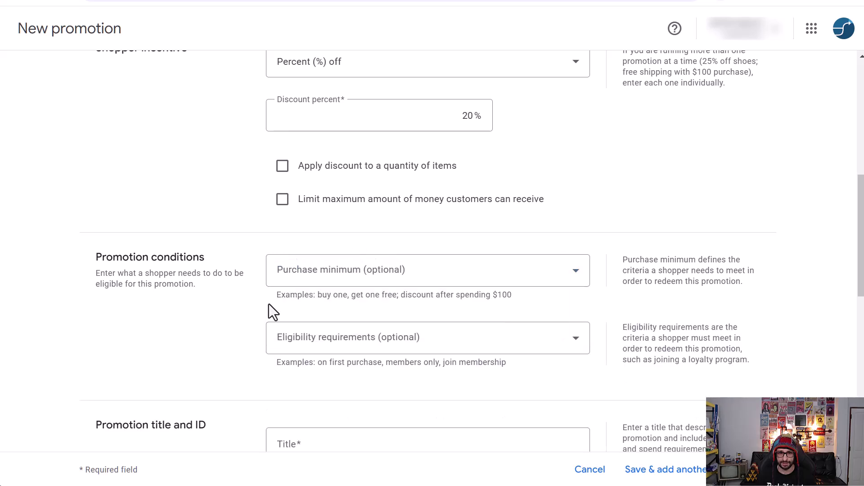
click(292, 282)
click(332, 284)
click(316, 341)
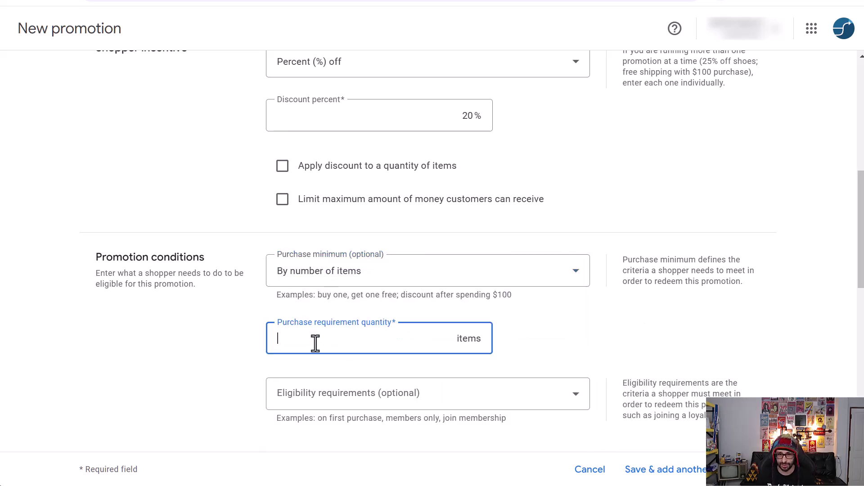
text(2)
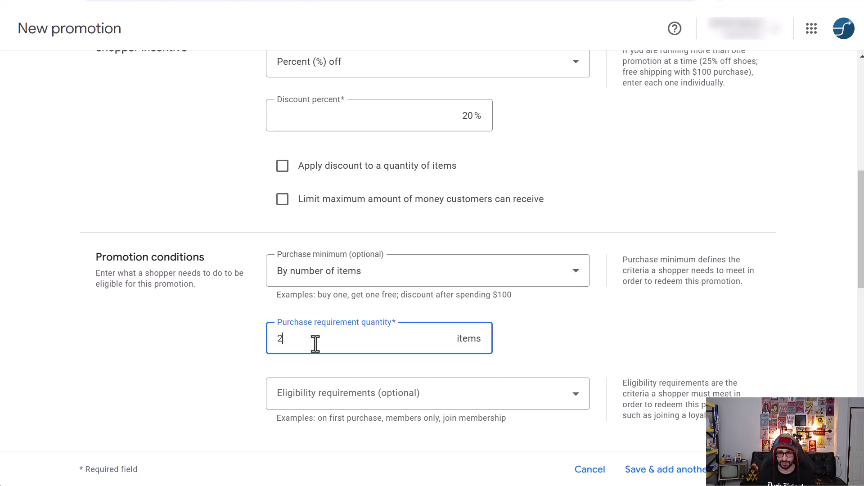
click(101, 301)
Set the eligibility requirement to First order
scroll(315, 342, down, 2)
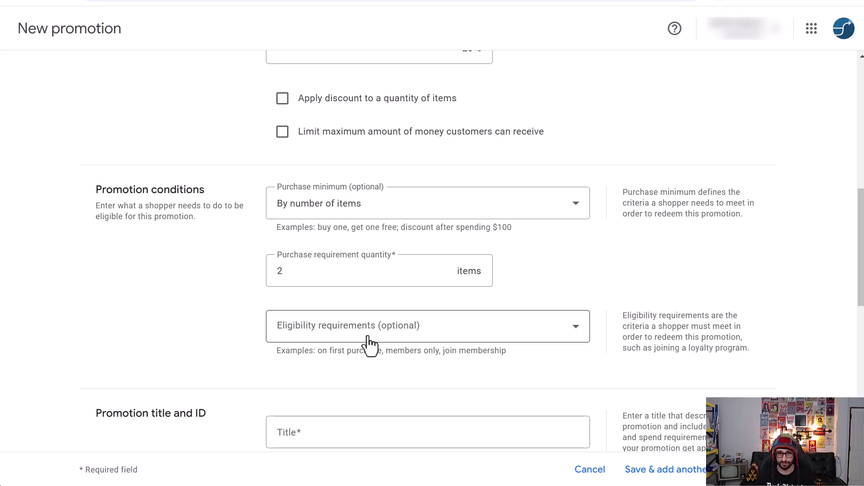
click(369, 344)
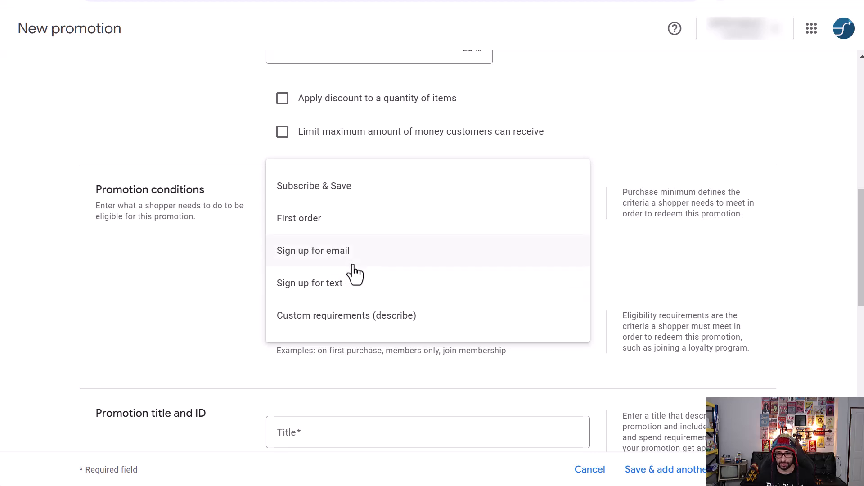
click(335, 326)
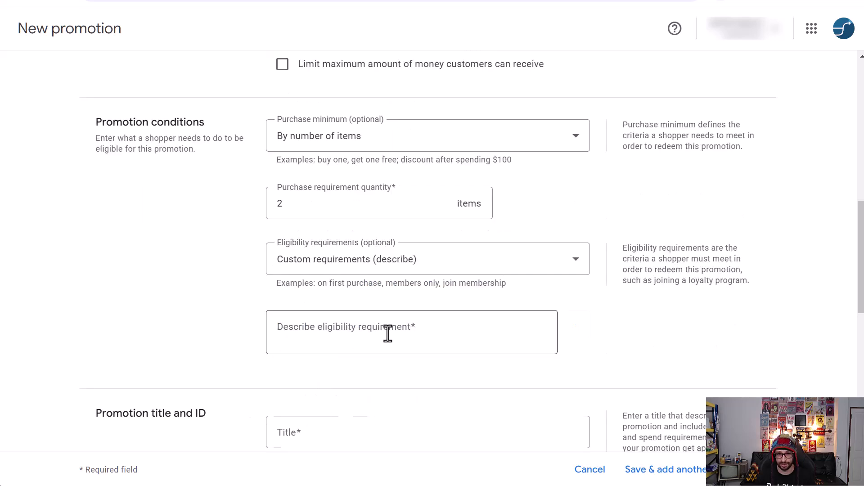
click(367, 262)
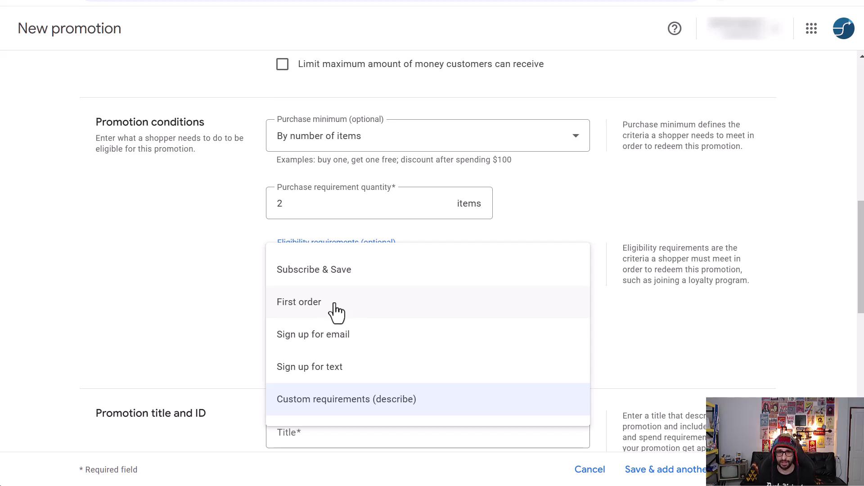
click(319, 309)
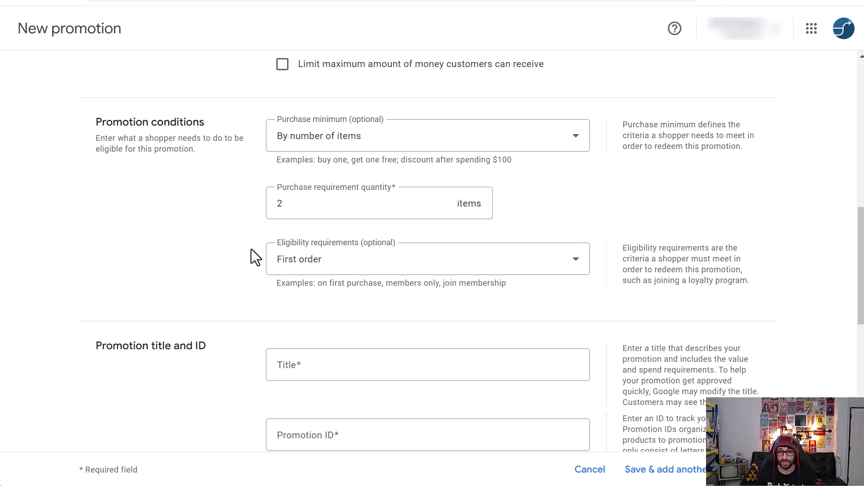
click(361, 271)
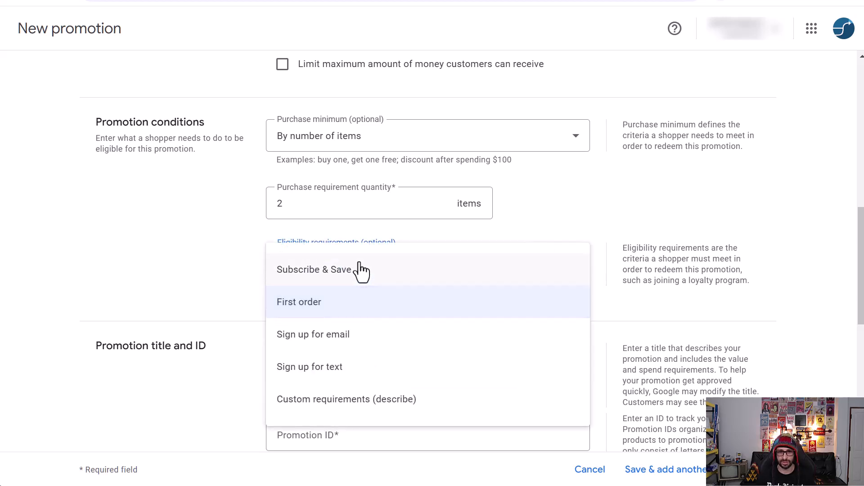
click(305, 314)
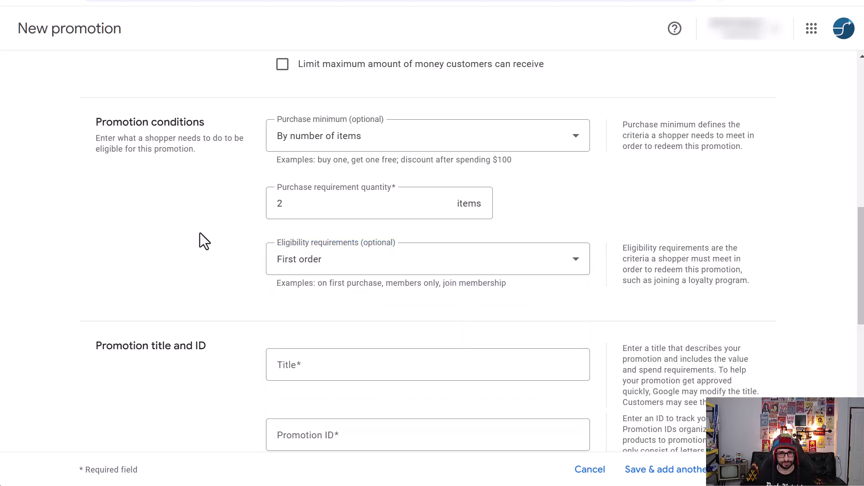
Enter black-friday-2025 as the promotion ID
scroll(200, 233, down, 3)
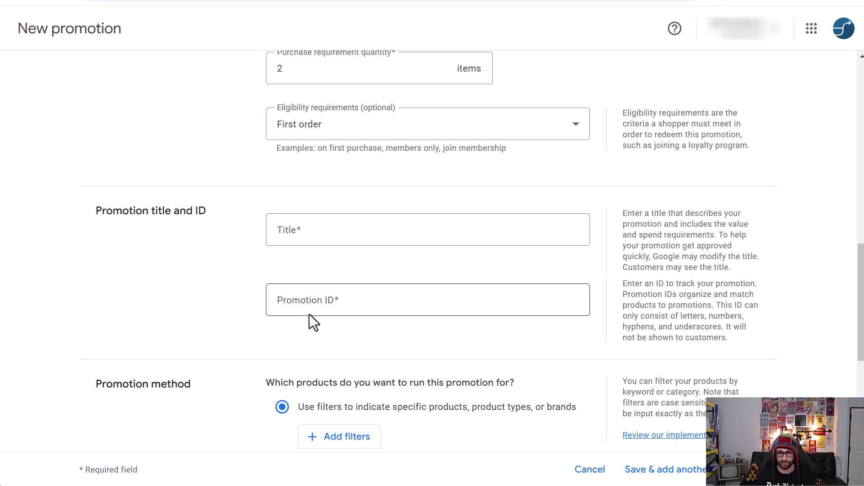
click(318, 304)
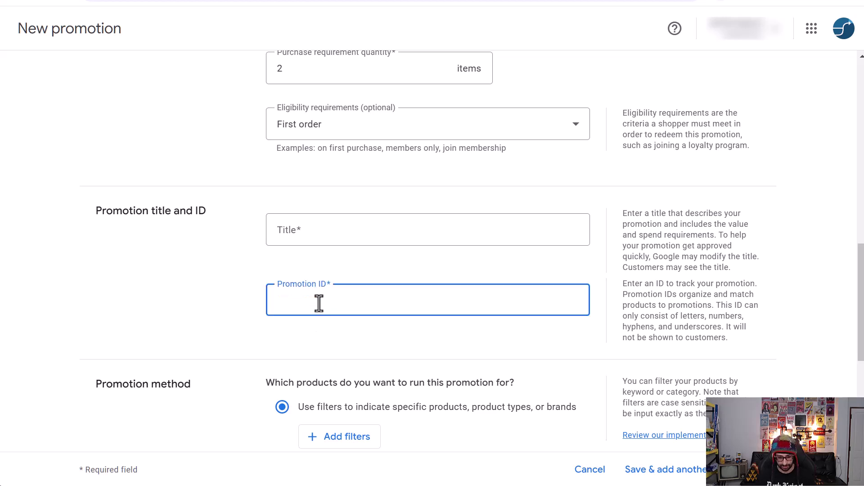
text(black)
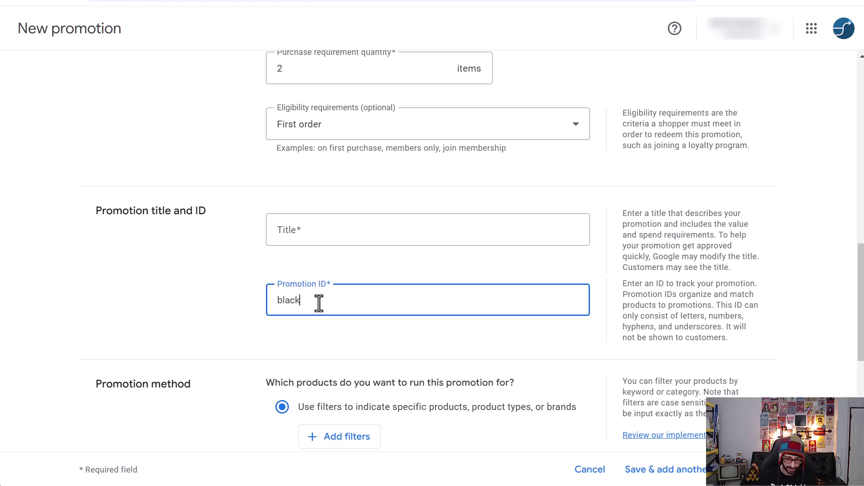
text(-frid)
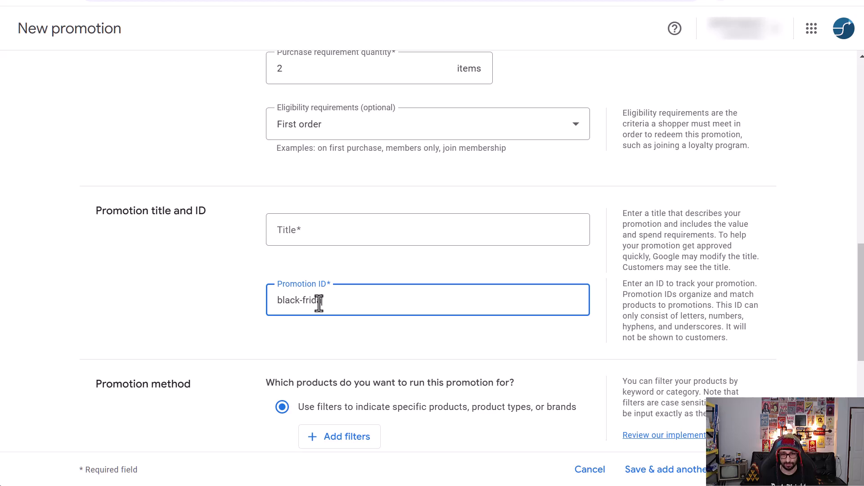
text(ay-2025)
Title the promotion '20% Discount', correcting the mistyped dollar sign to a percent sign
click(360, 227)
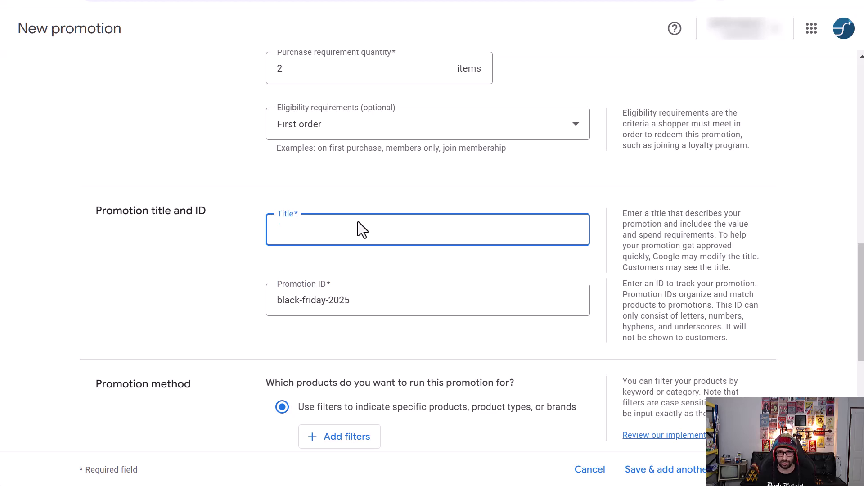
scroll(350, 248, up, 2)
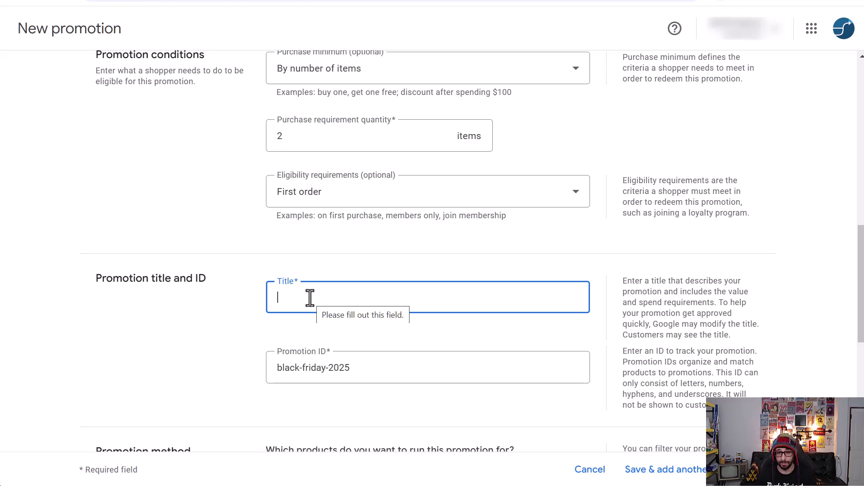
click(256, 311)
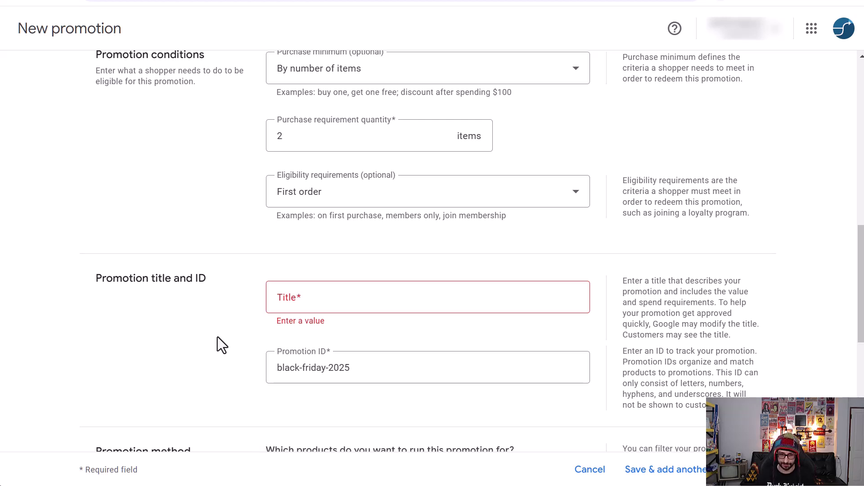
click(337, 295)
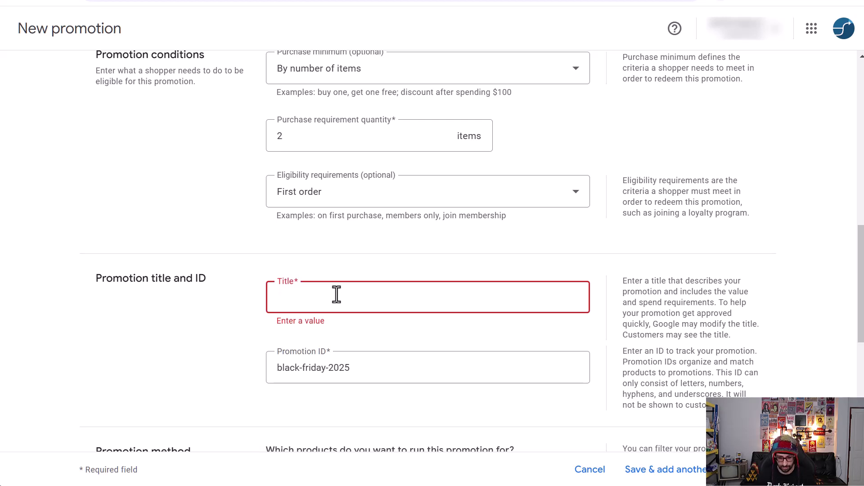
text(20)
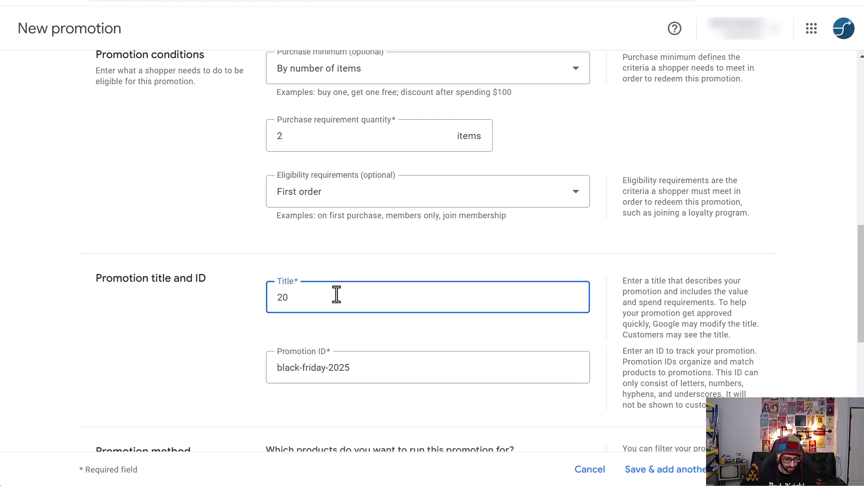
text($ Discount)
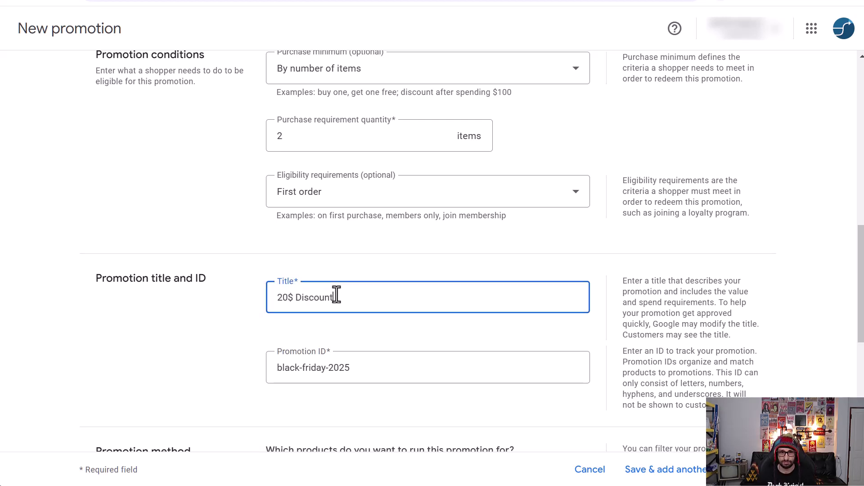
key(Left)
key(Left)
key(Left)
key(Left)
key(Left)
key(BackSpace)
text(%)
click(229, 349)
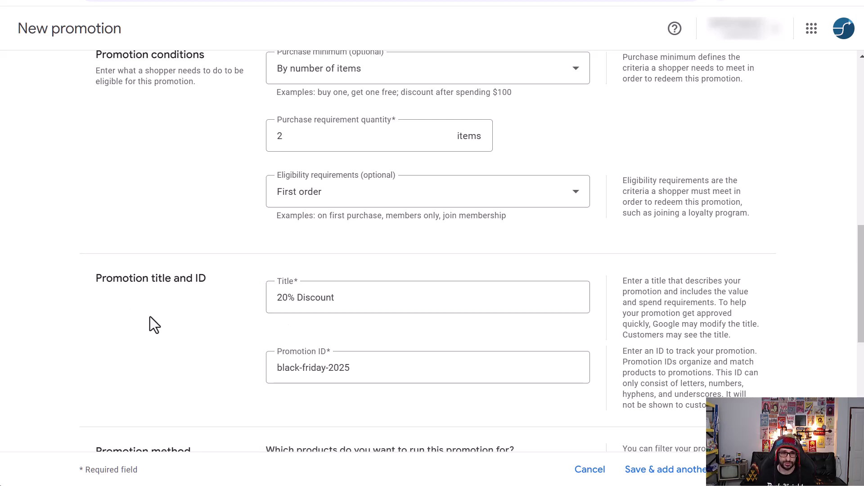
scroll(150, 317, down, 3)
scroll(207, 266, down, 3)
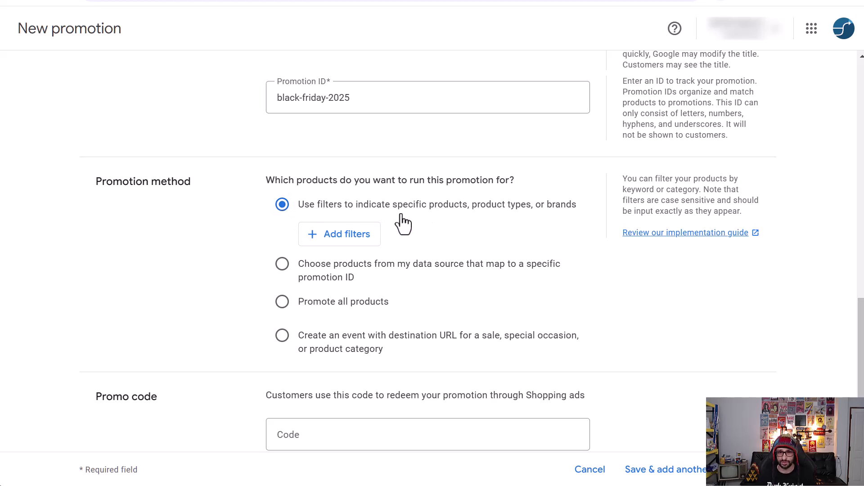
click(318, 238)
click(293, 264)
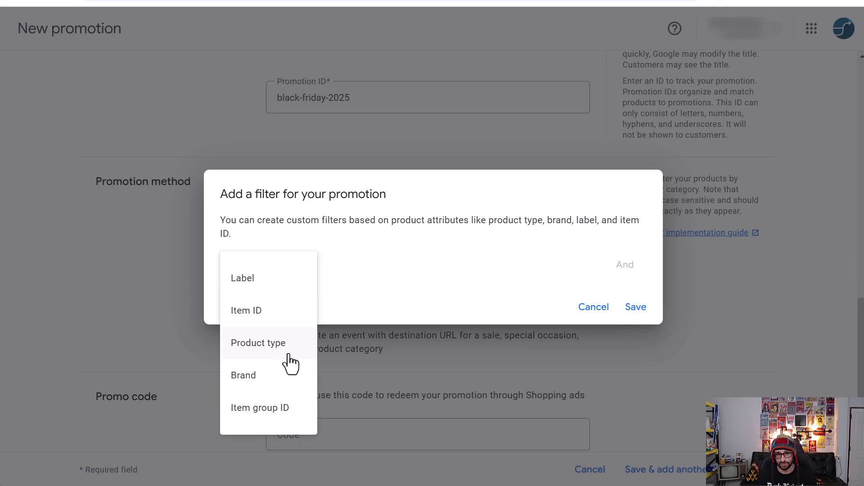
click(288, 347)
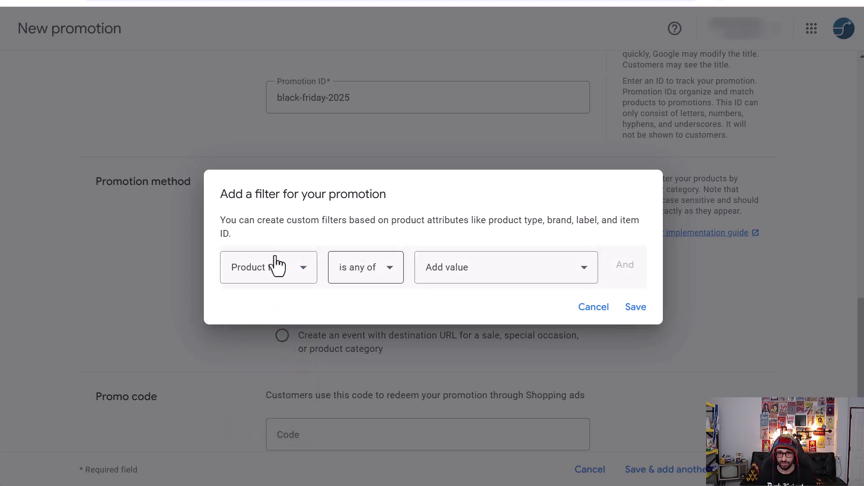
click(433, 273)
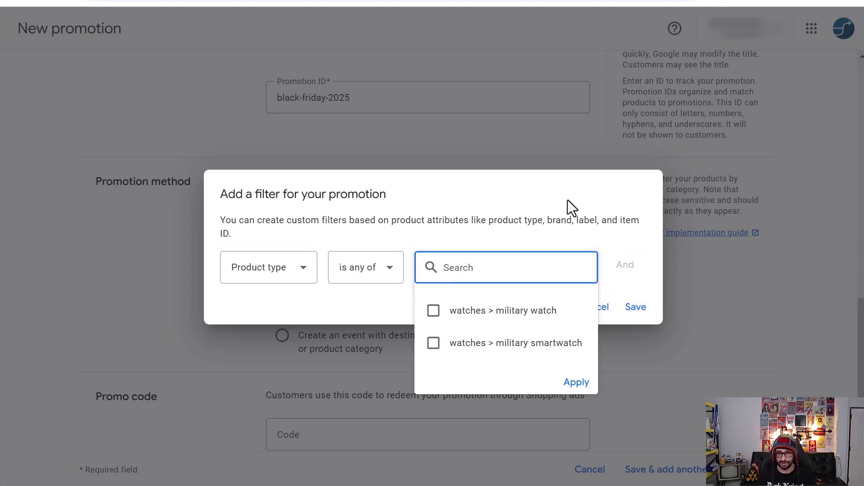
click(505, 216)
click(592, 314)
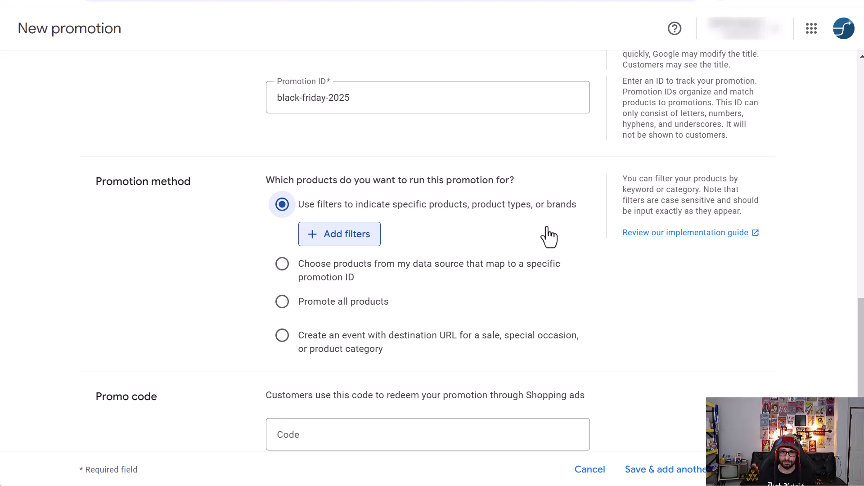
Set the promotion method to Create an event with destination URL
click(334, 279)
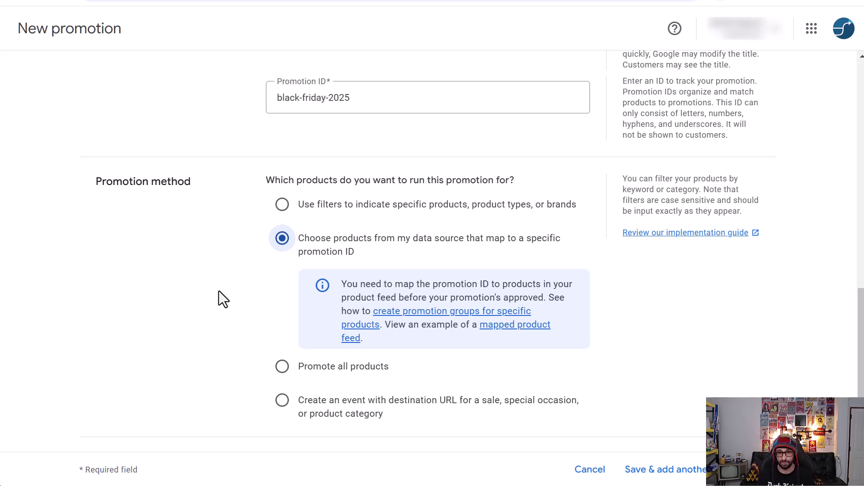
click(309, 369)
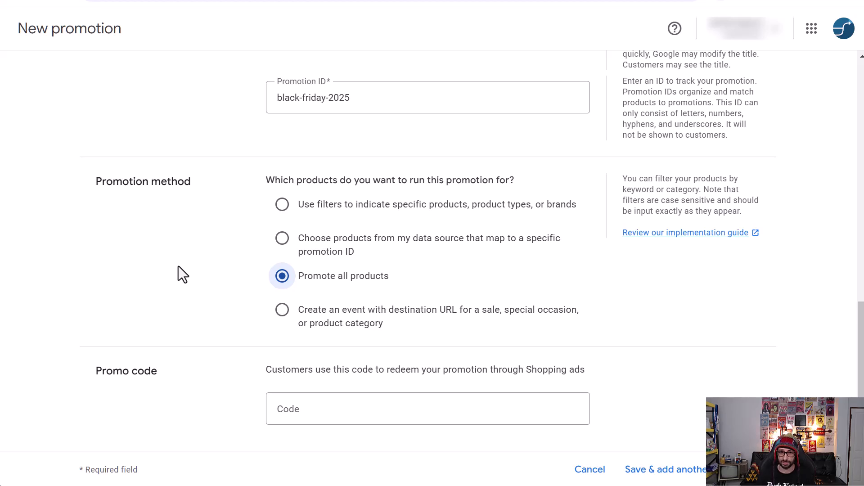
click(346, 323)
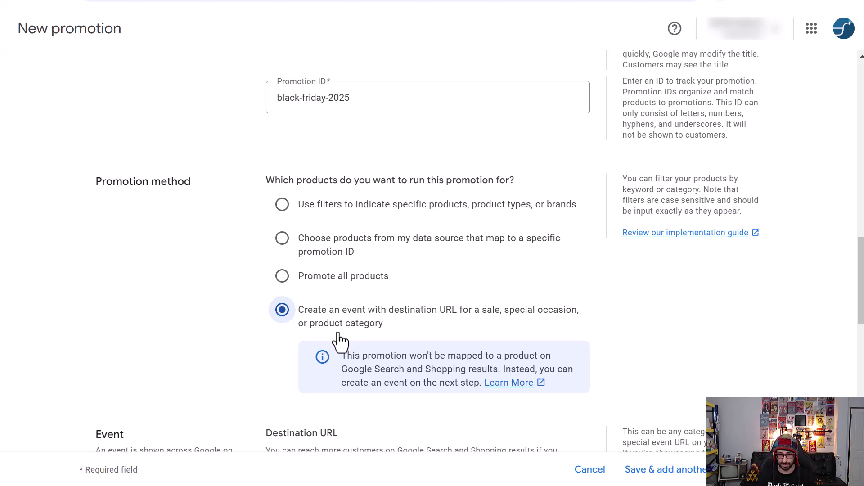
scroll(209, 347, down, 3)
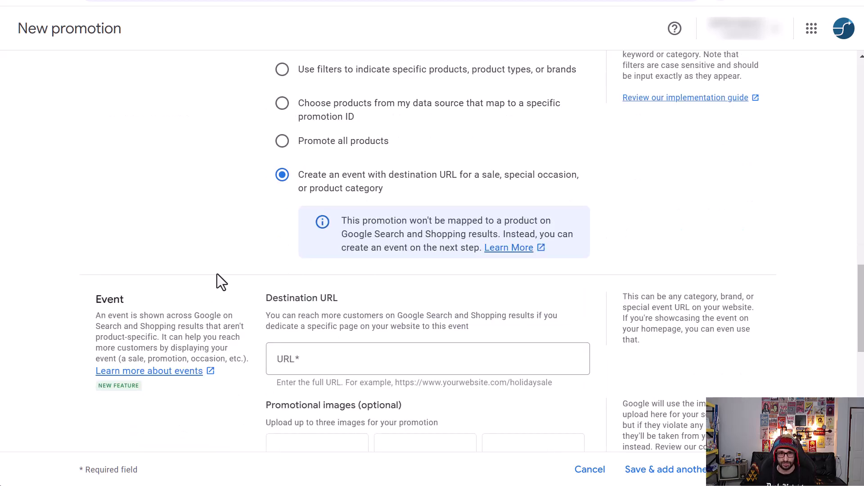
scroll(217, 273, down, 2)
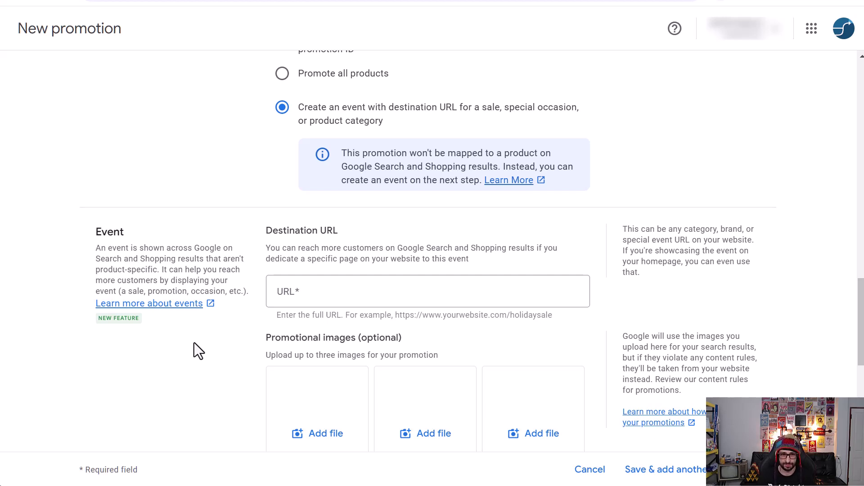
click(336, 286)
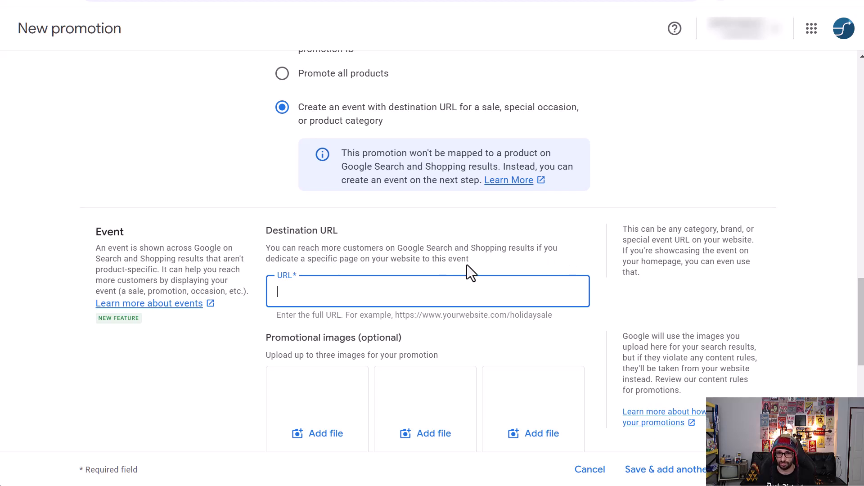
scroll(311, 328, down, 3)
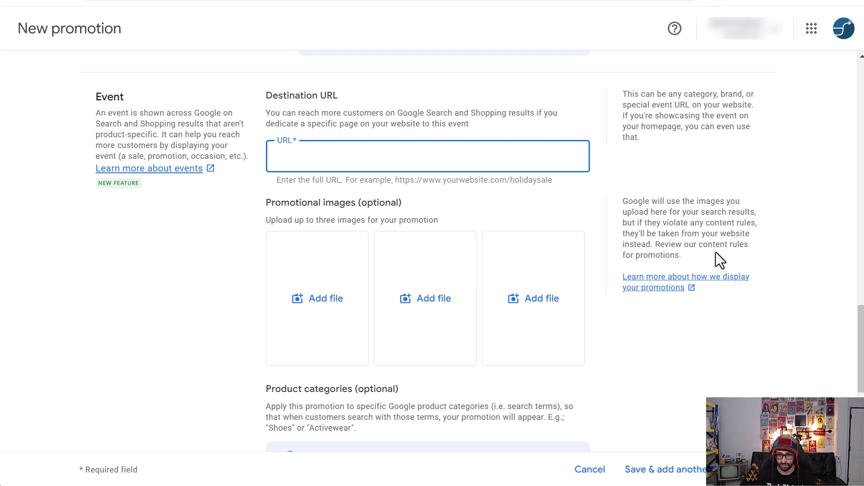
scroll(655, 328, down, 2)
scroll(658, 336, down, 2)
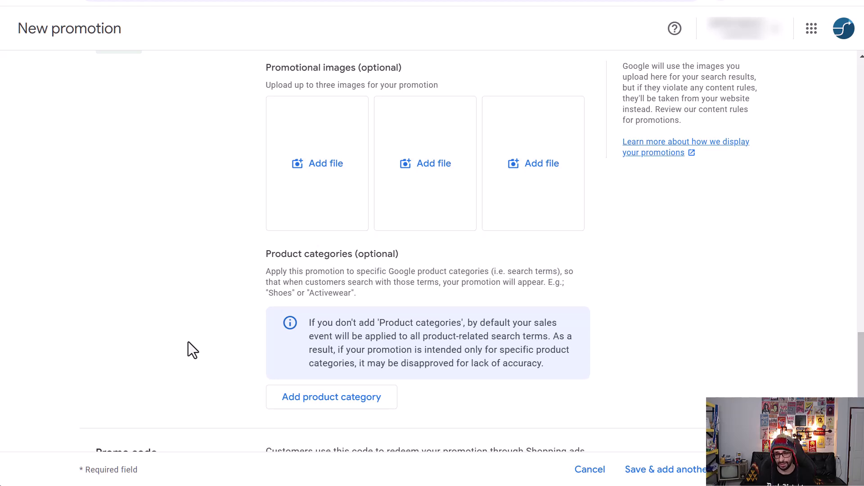
scroll(188, 342, up, 2)
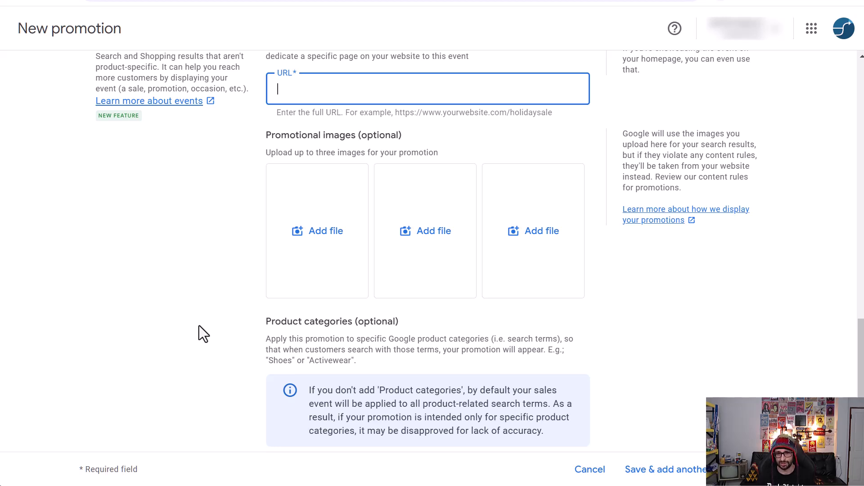
scroll(199, 325, down, 4)
scroll(211, 207, up, 3)
scroll(210, 206, down, 3)
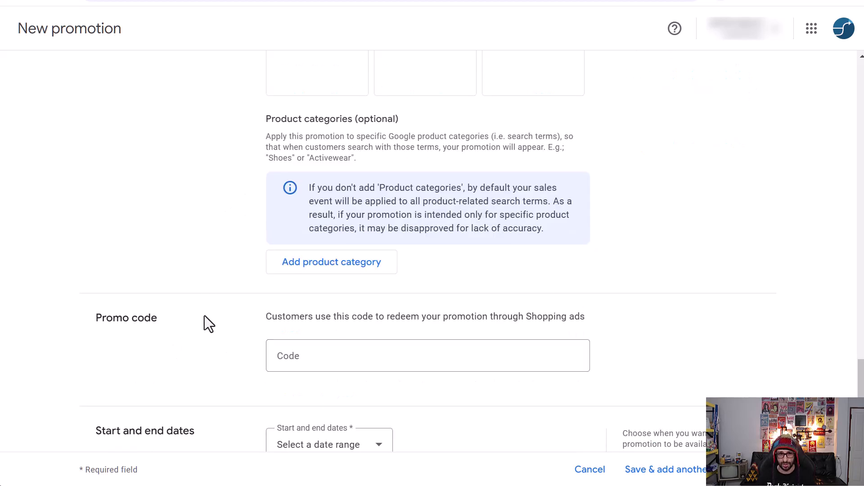
click(342, 369)
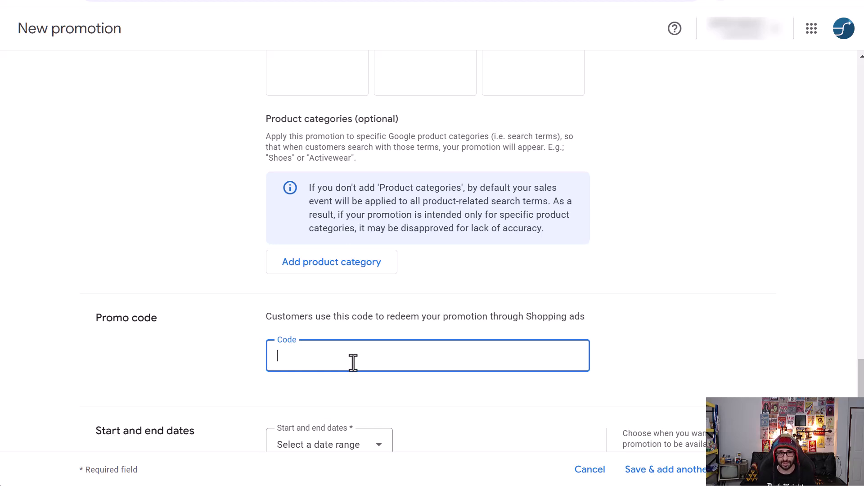
scroll(353, 362, down, 1)
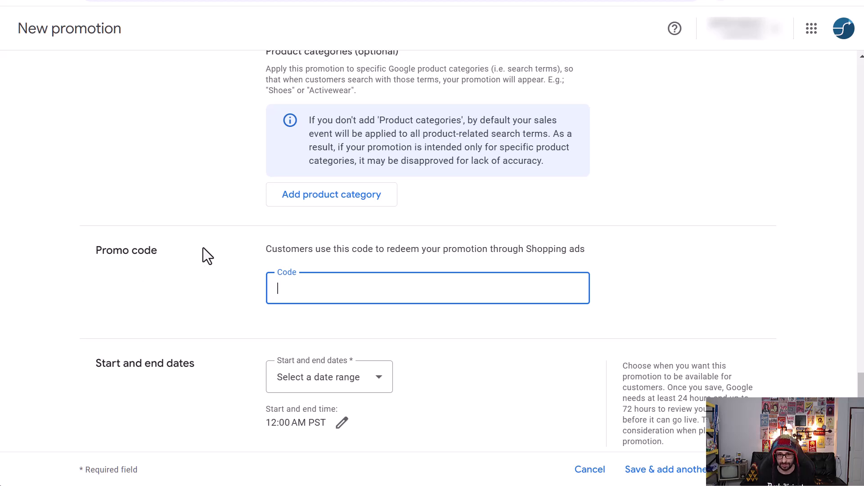
scroll(189, 354, down, 1)
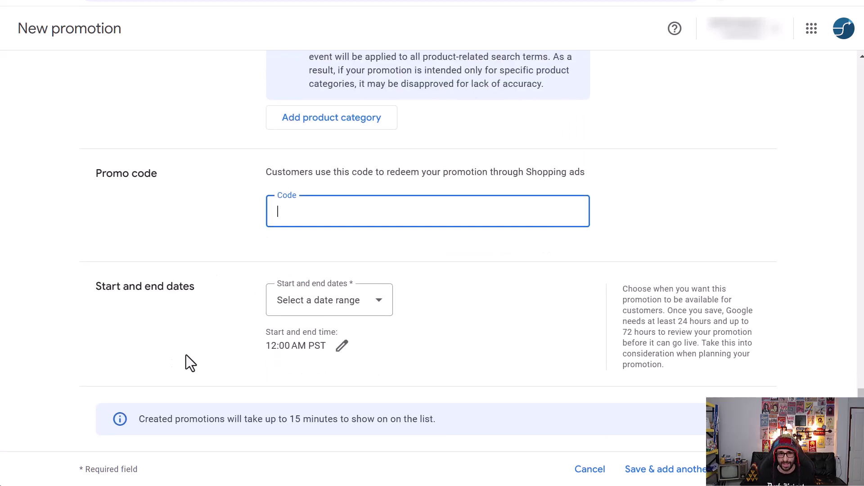
Pick Feb 5 through Feb 12, 2025 in the calendar and apply the range
click(330, 303)
click(363, 187)
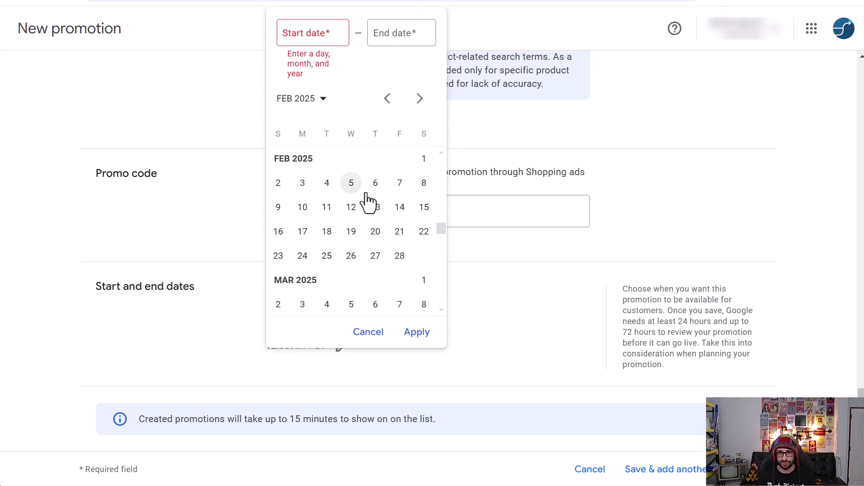
click(352, 207)
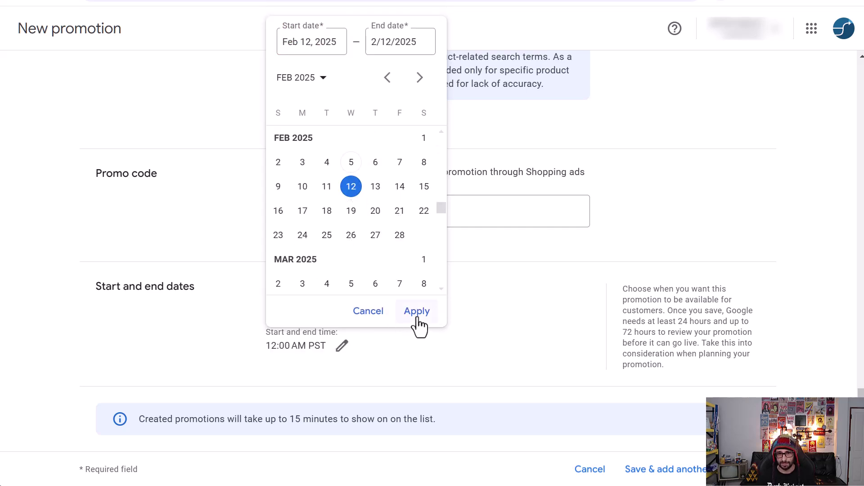
click(351, 163)
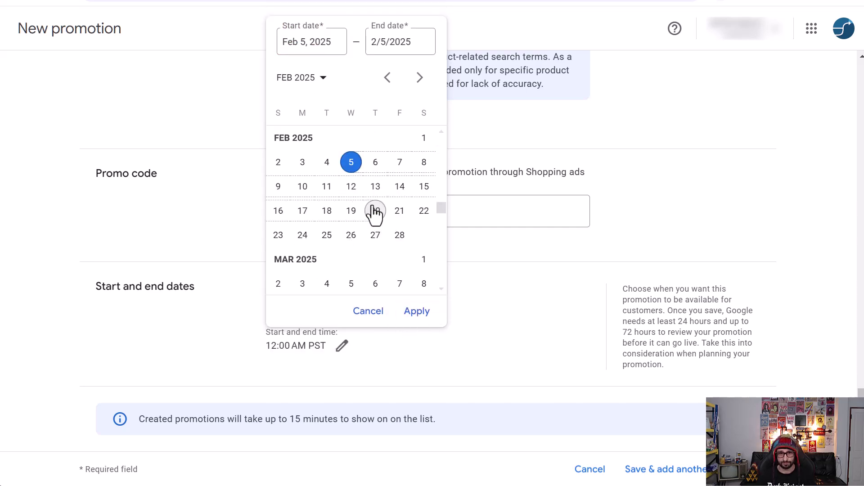
click(351, 186)
click(419, 311)
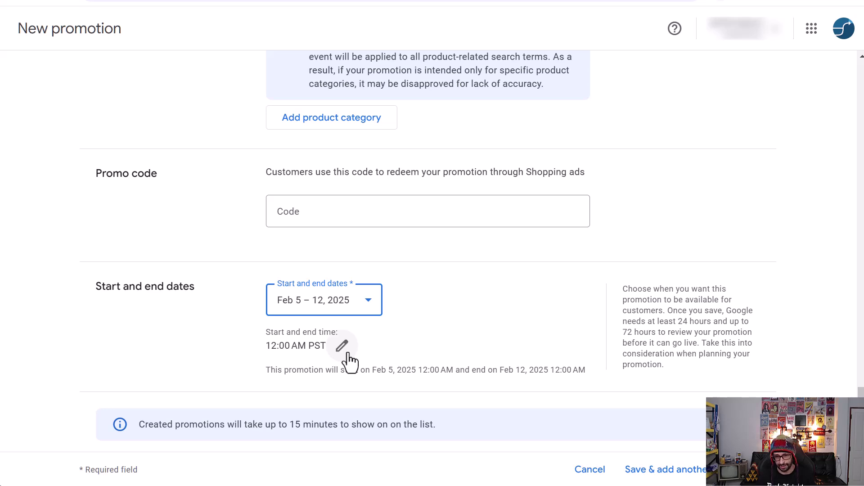
Set the promotion's end time to 11:59 PM
click(346, 352)
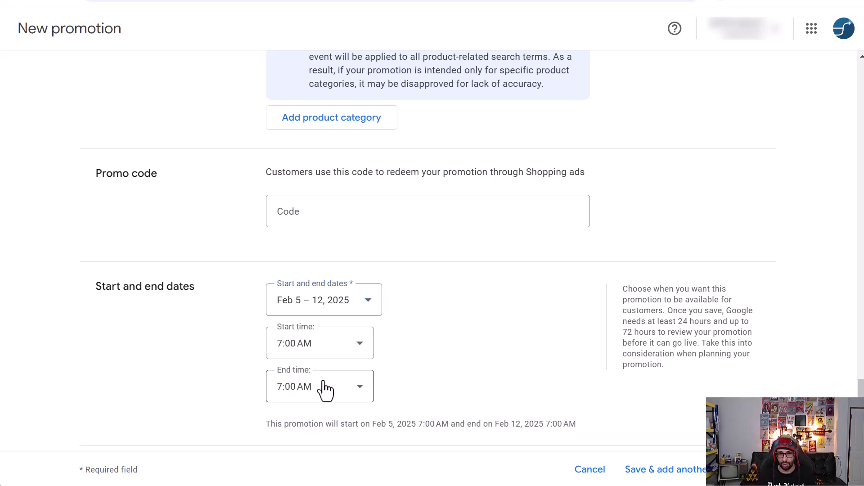
click(324, 388)
scroll(328, 378, down, 10)
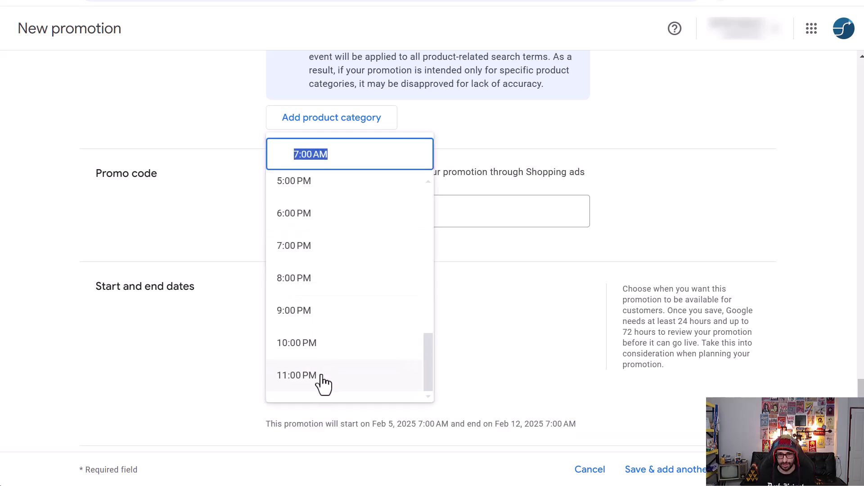
click(321, 376)
click(321, 384)
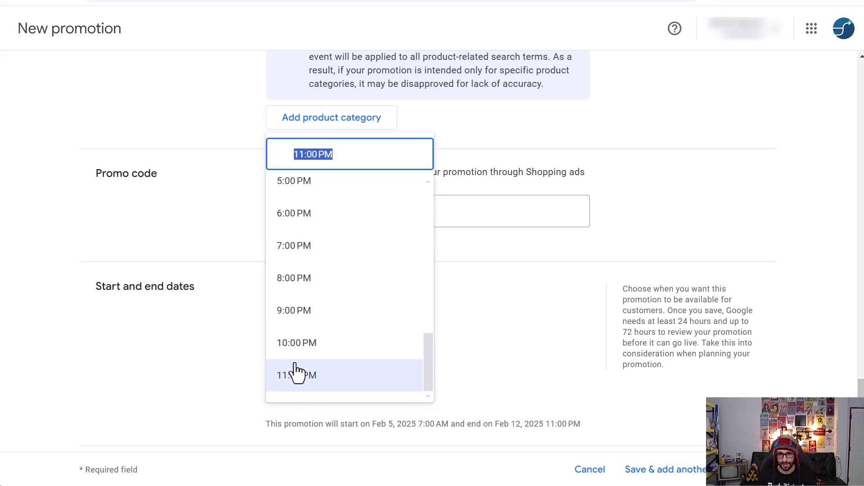
click(312, 155)
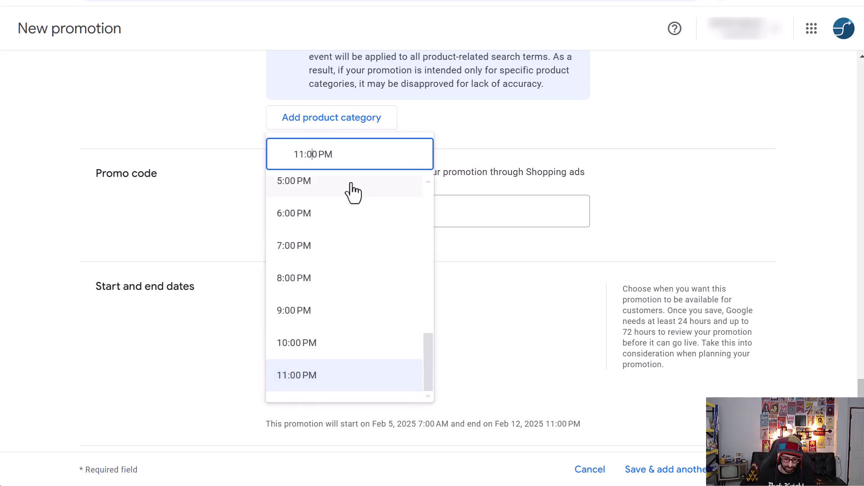
key(BackSpace)
key(Delete)
text(59)
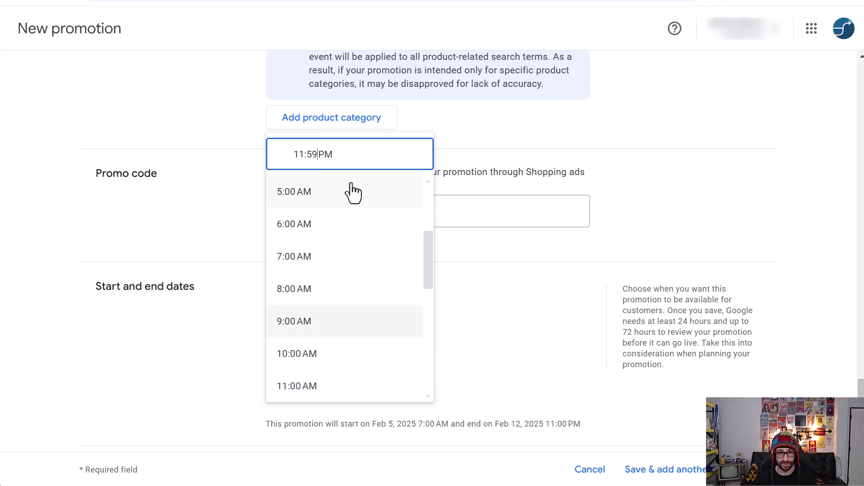
key(Return)
click(457, 334)
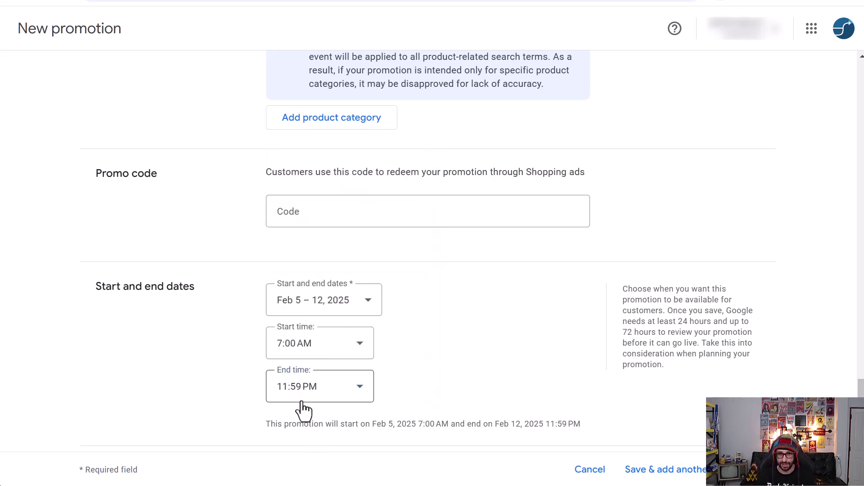
Recheck the calendar, keeping the Feb 5 – 12 range, and scroll through the form
click(367, 302)
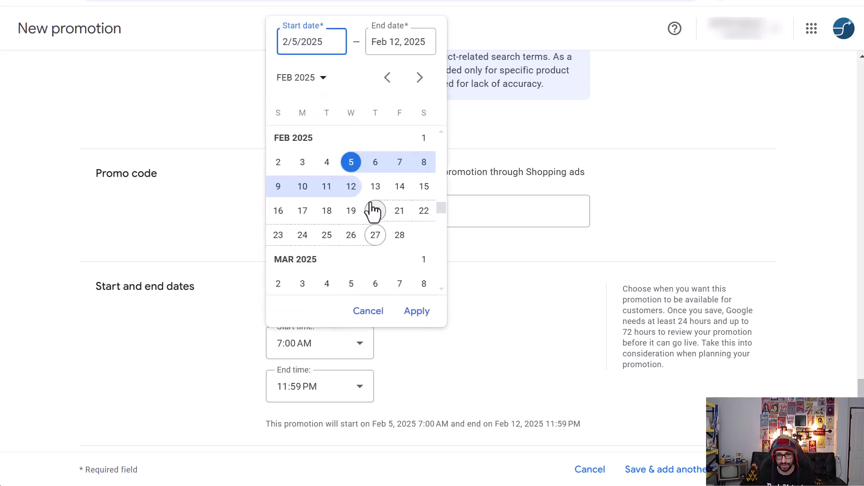
click(350, 164)
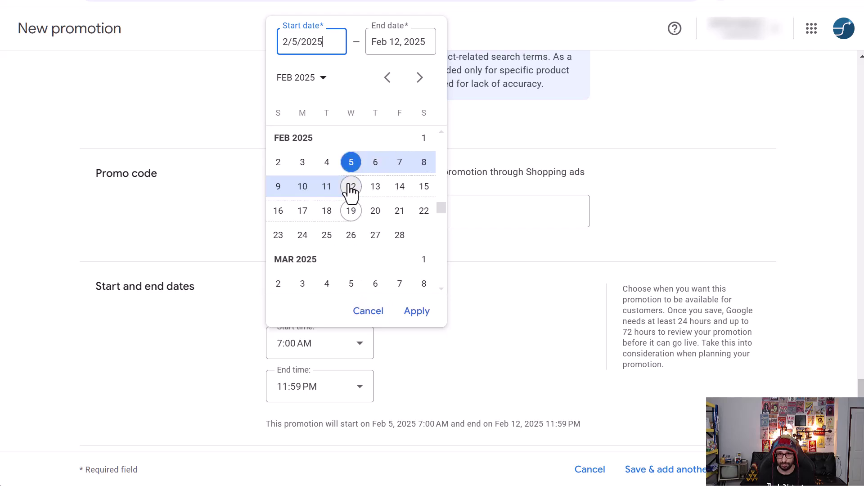
click(367, 312)
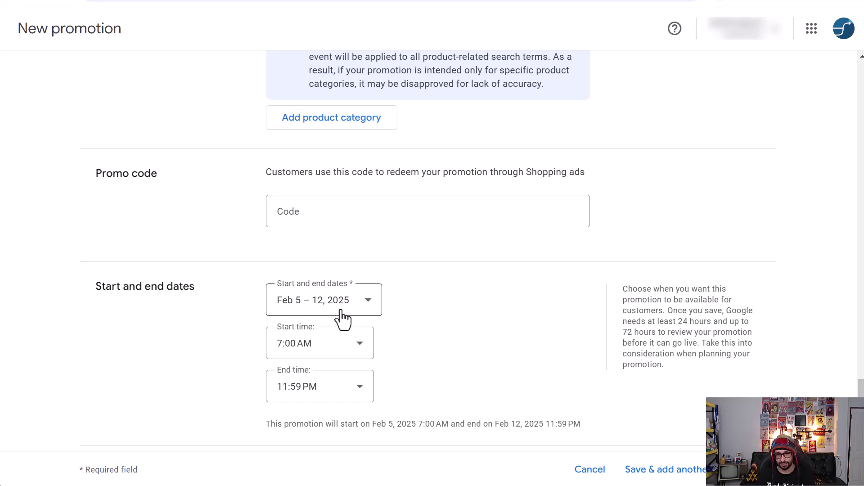
scroll(409, 283, down, 2)
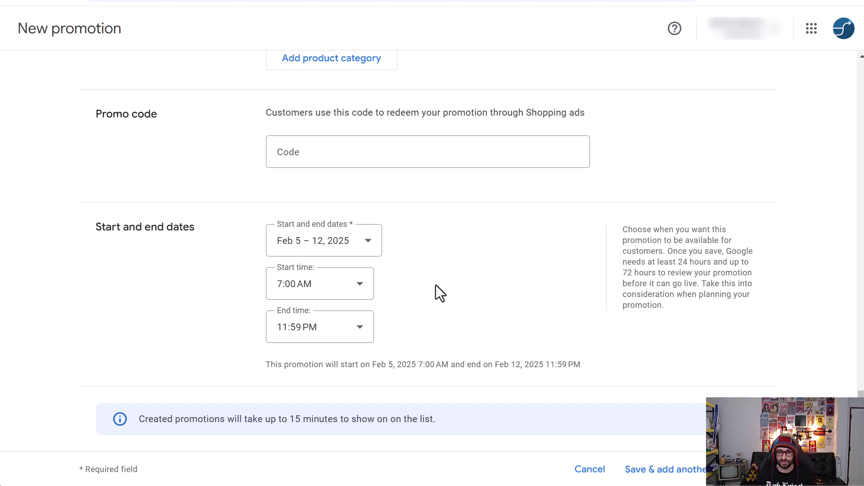
scroll(436, 285, up, 8)
scroll(435, 285, down, 8)
click(602, 471)
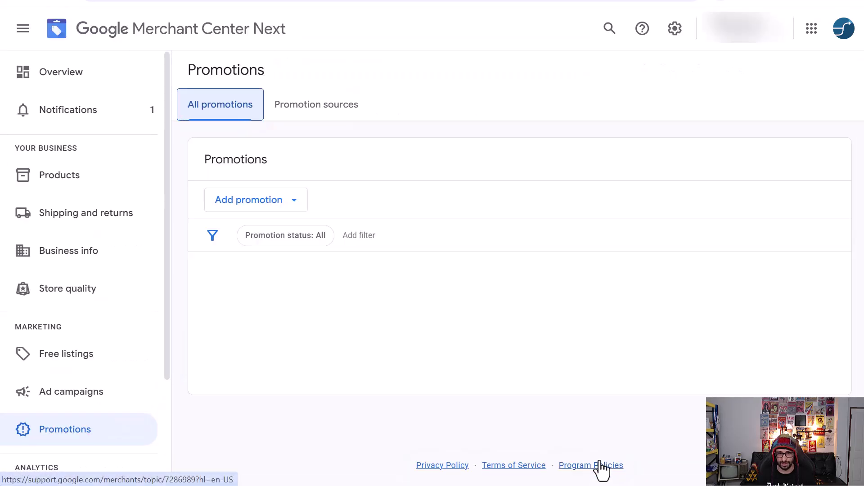
scroll(459, 336, down, 2)
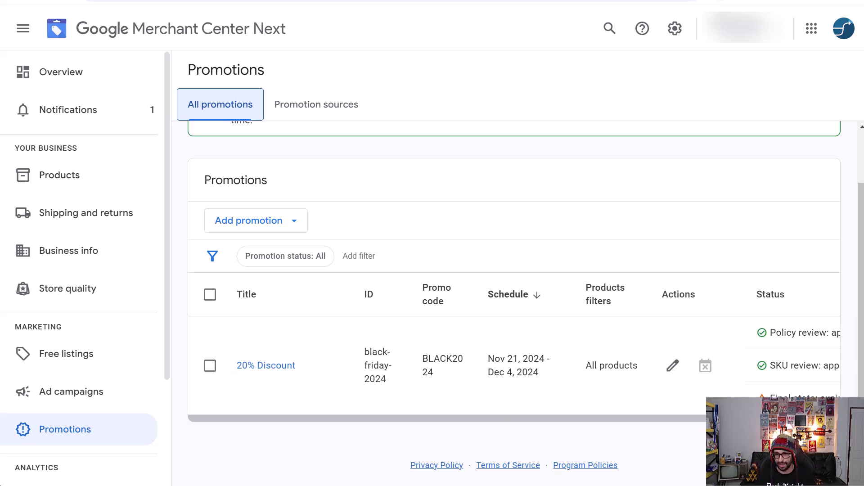
mouse_move(774, 418)
mouse_down()
mouse_move(827, 418)
mouse_move(774, 418)
mouse_up()
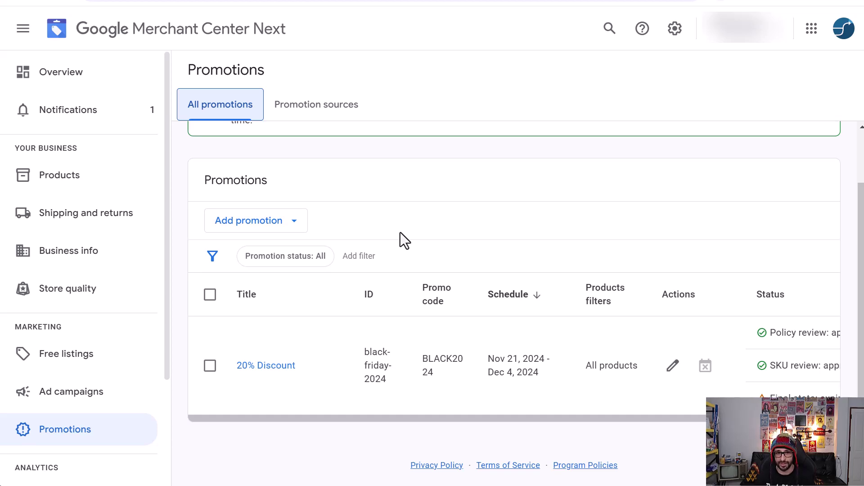
Create another new promotion and scroll through its empty form
click(255, 225)
click(279, 256)
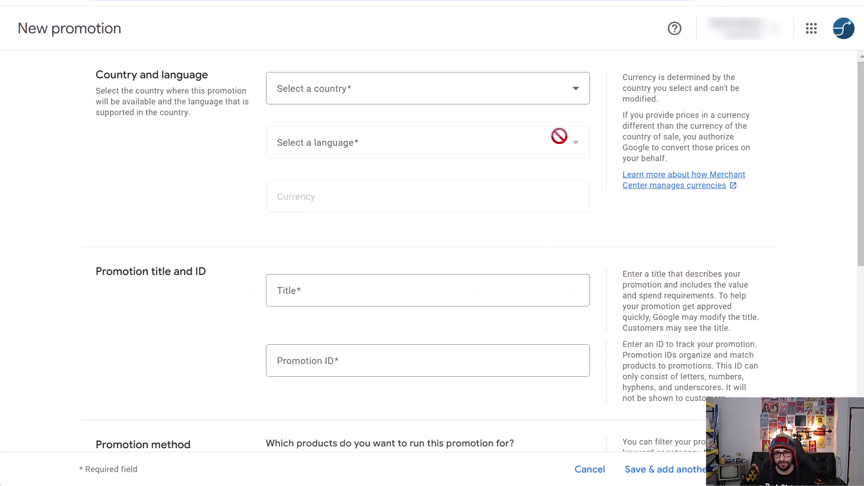
scroll(475, 193, down, 10)
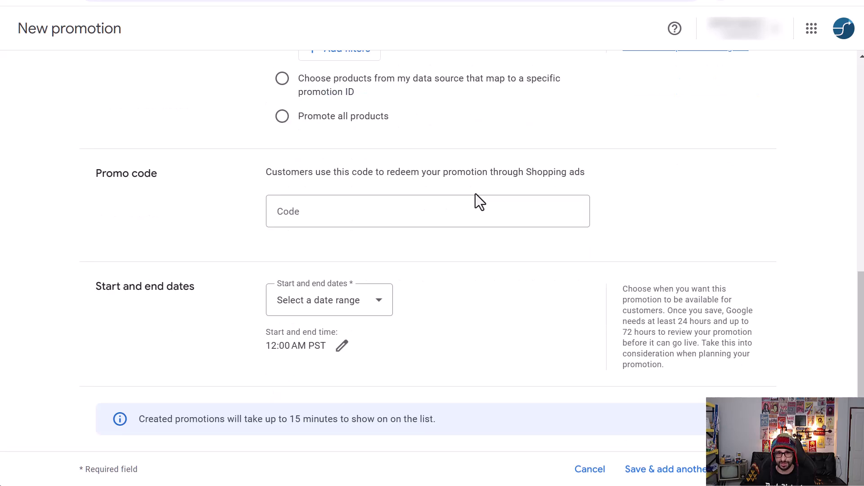
scroll(475, 194, up, 10)
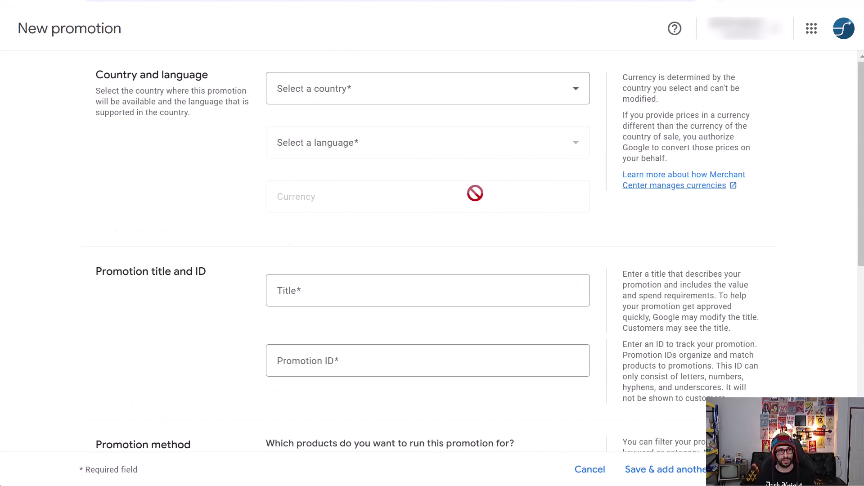